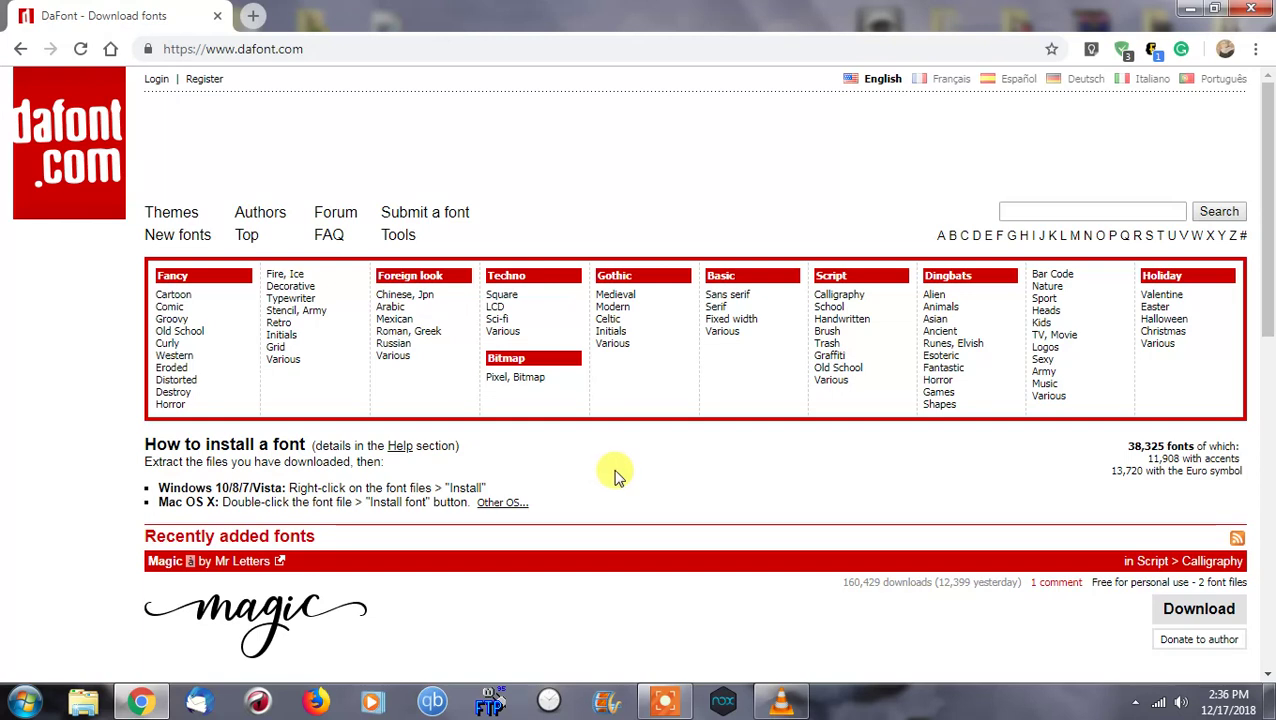
Close the VLC media player window so the DaFont home page in Chrome is in view.
right_click(782, 700)
left_click(787, 652)
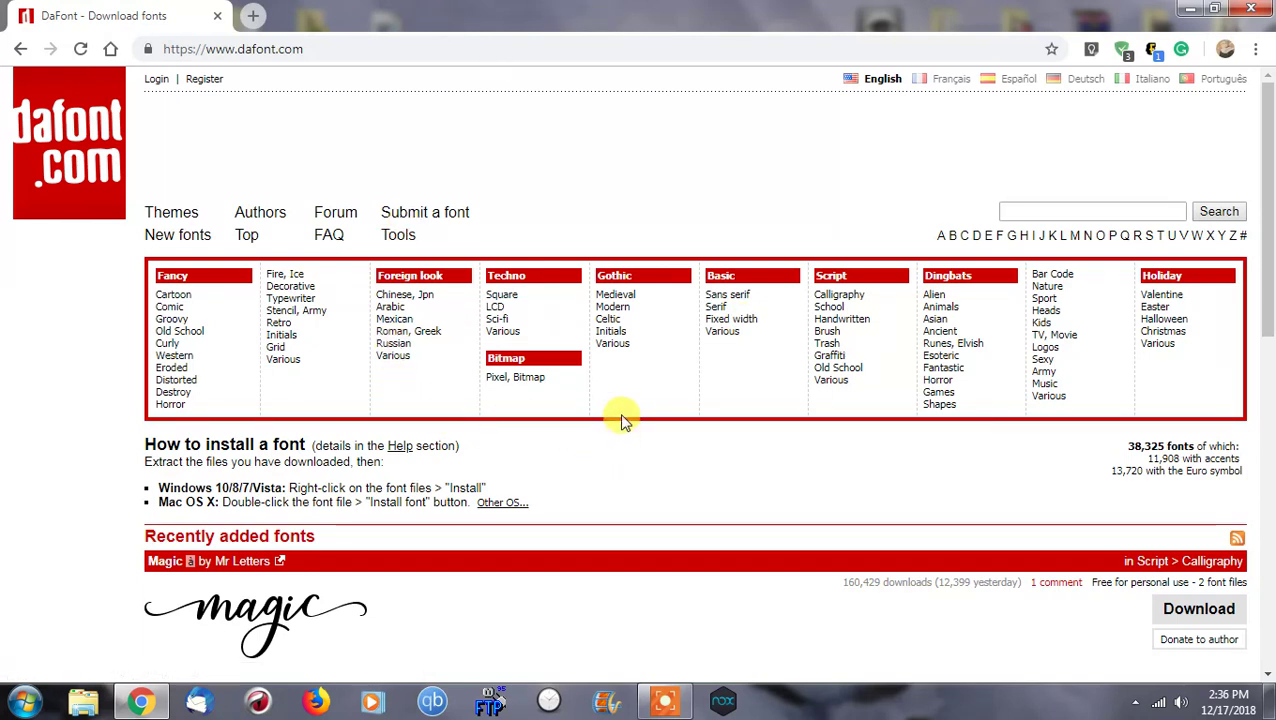
left_click(347, 48)
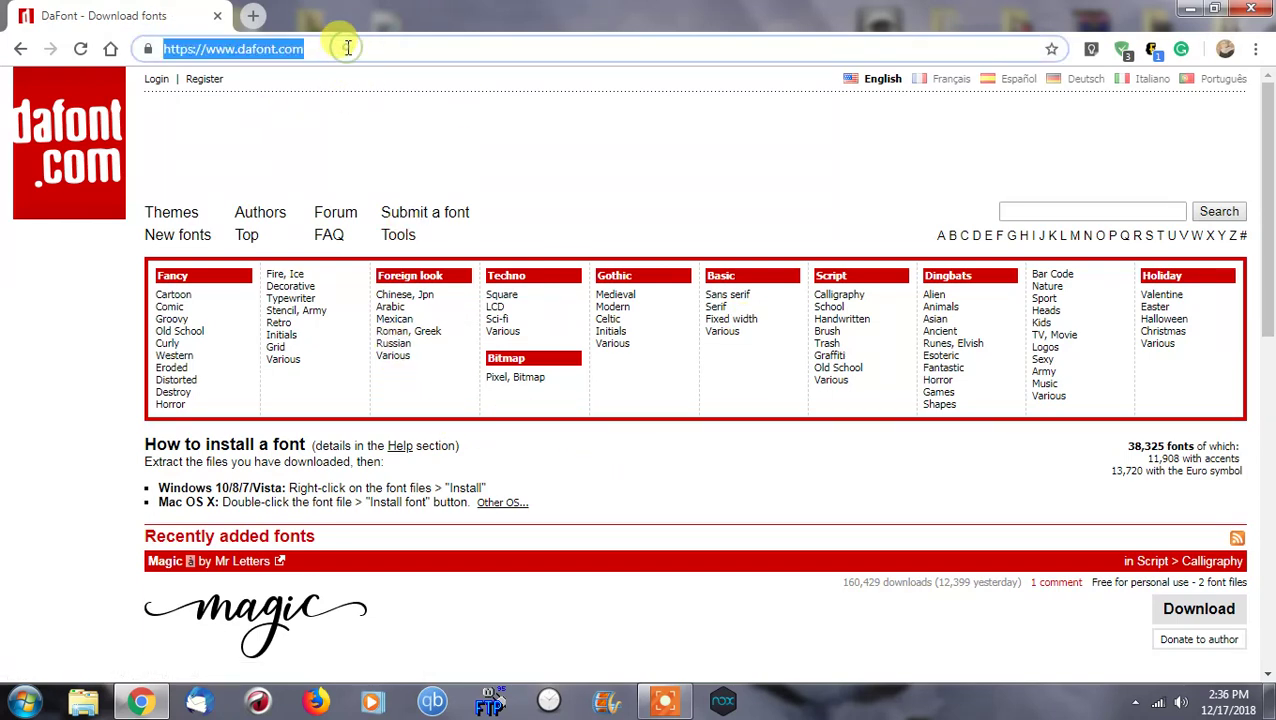
left_click(344, 45)
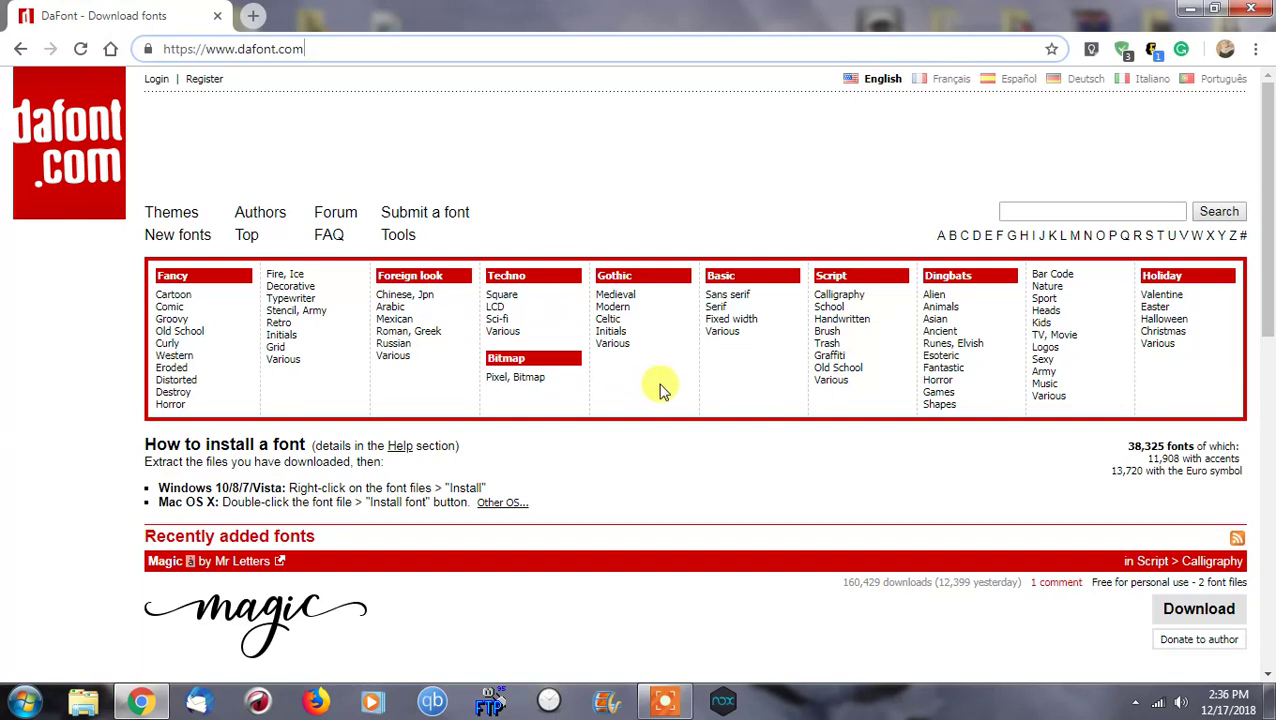
Open Holiday > Christmas and download the Santa's Air Mail font as a zip.
left_click(1160, 334)
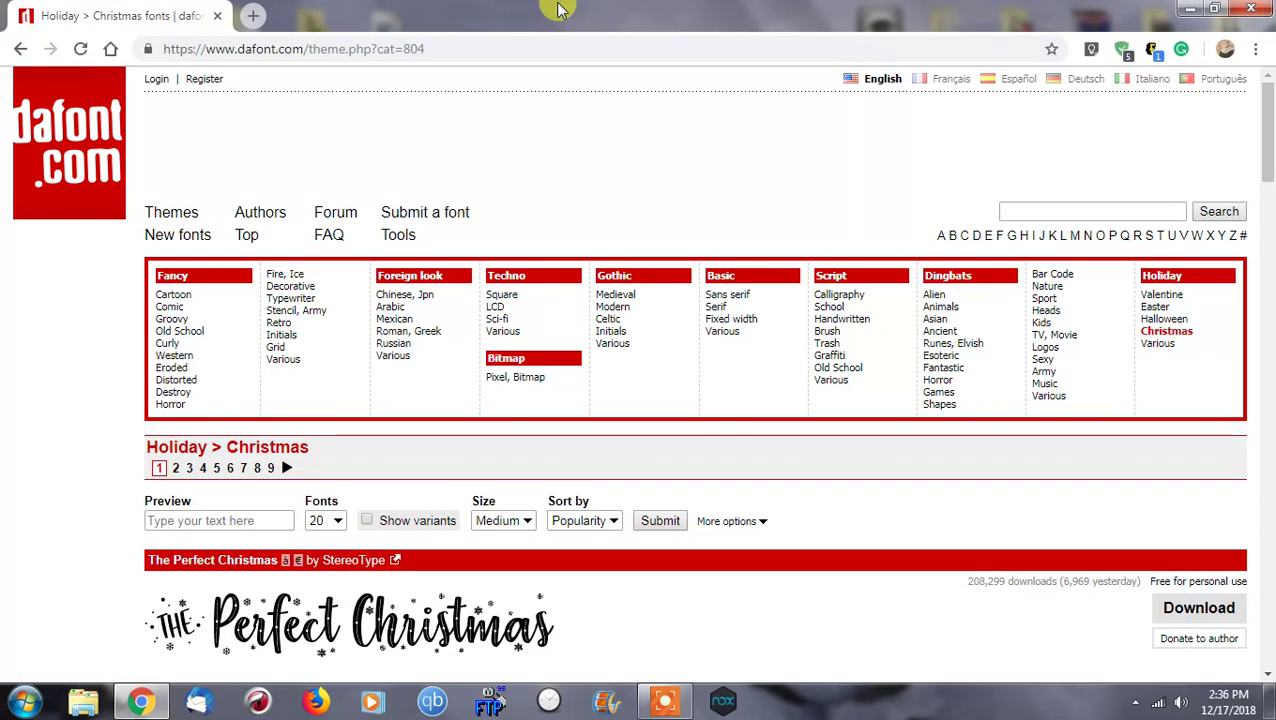
scroll(698, 350, "down", 3)
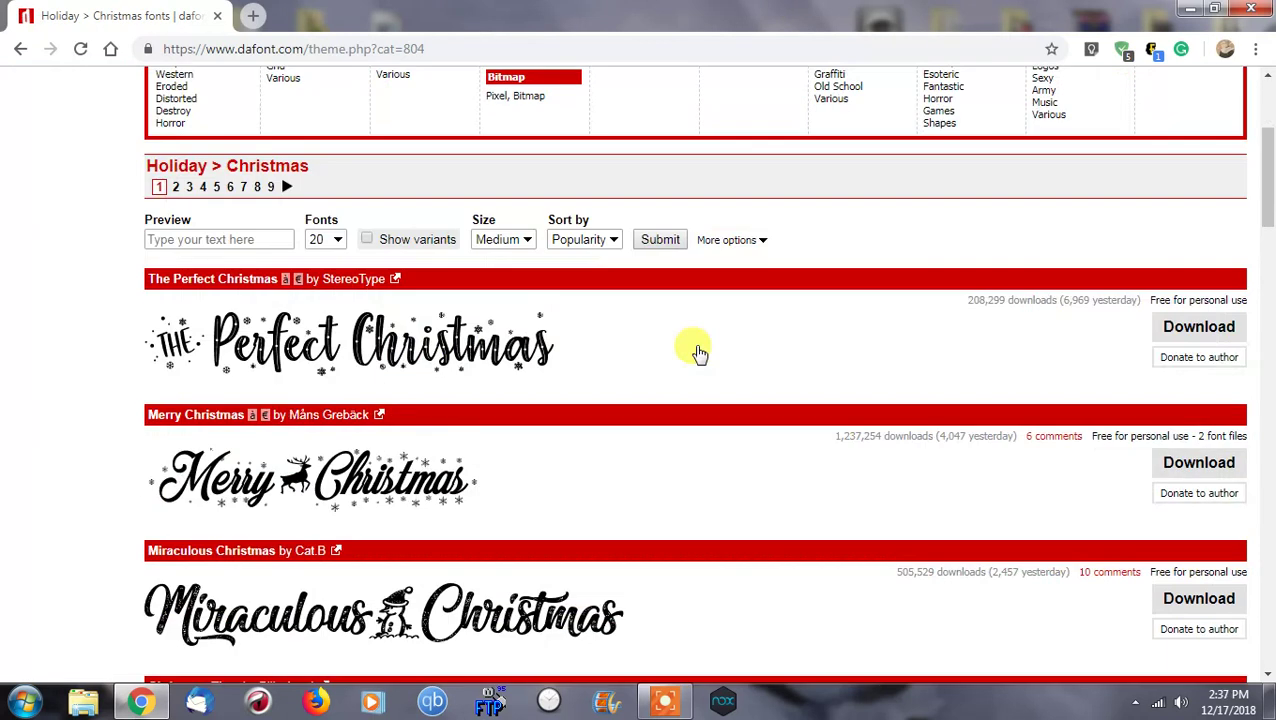
scroll(612, 357, "down", 2)
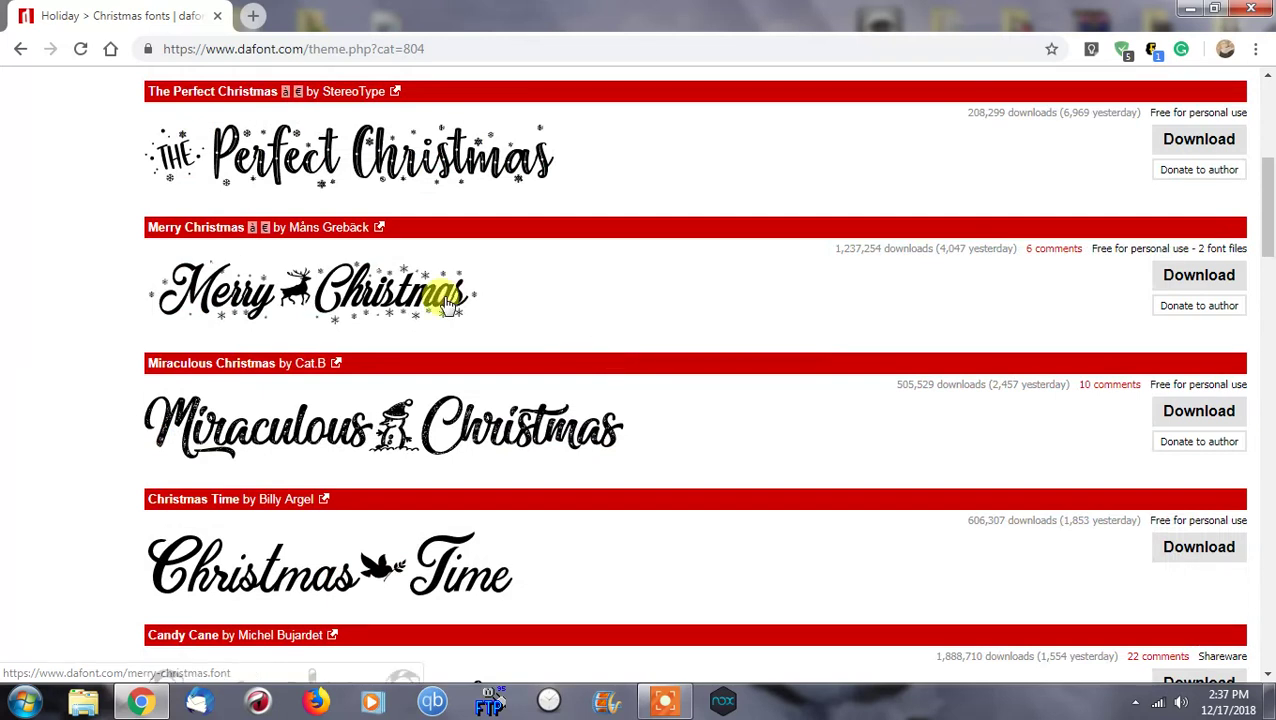
scroll(655, 425, "up", 3)
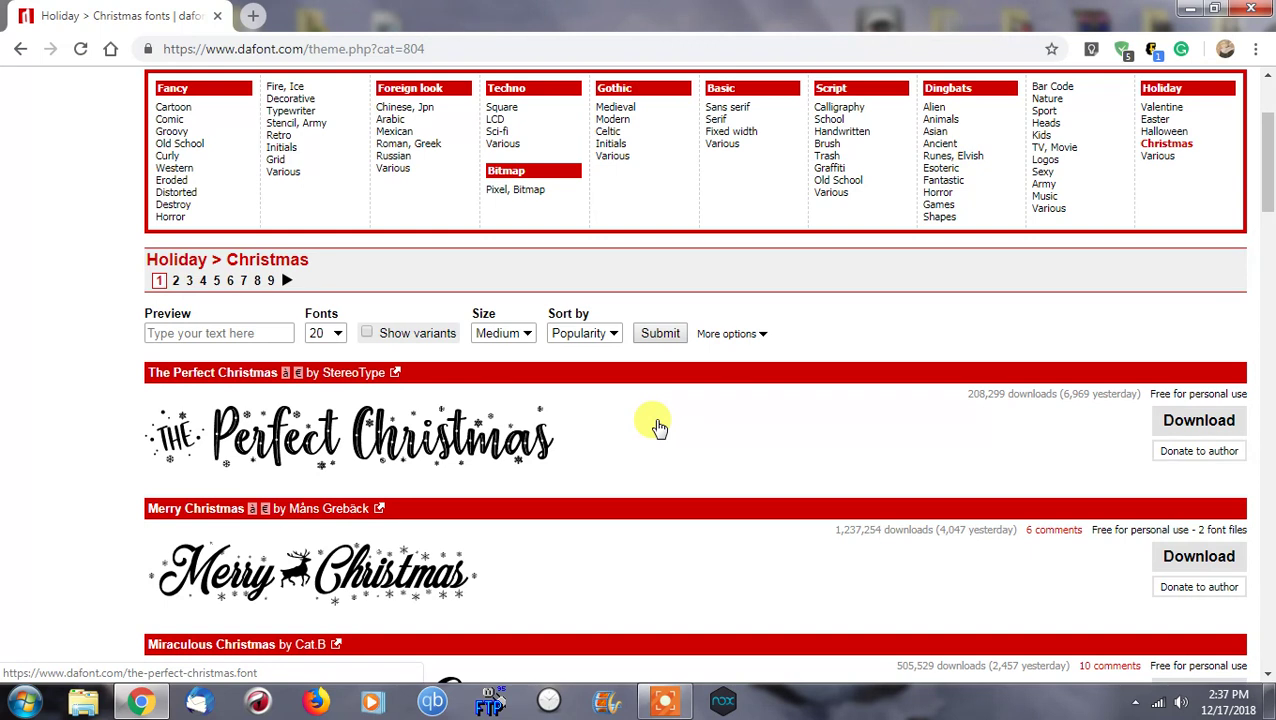
scroll(655, 430, "down", 2)
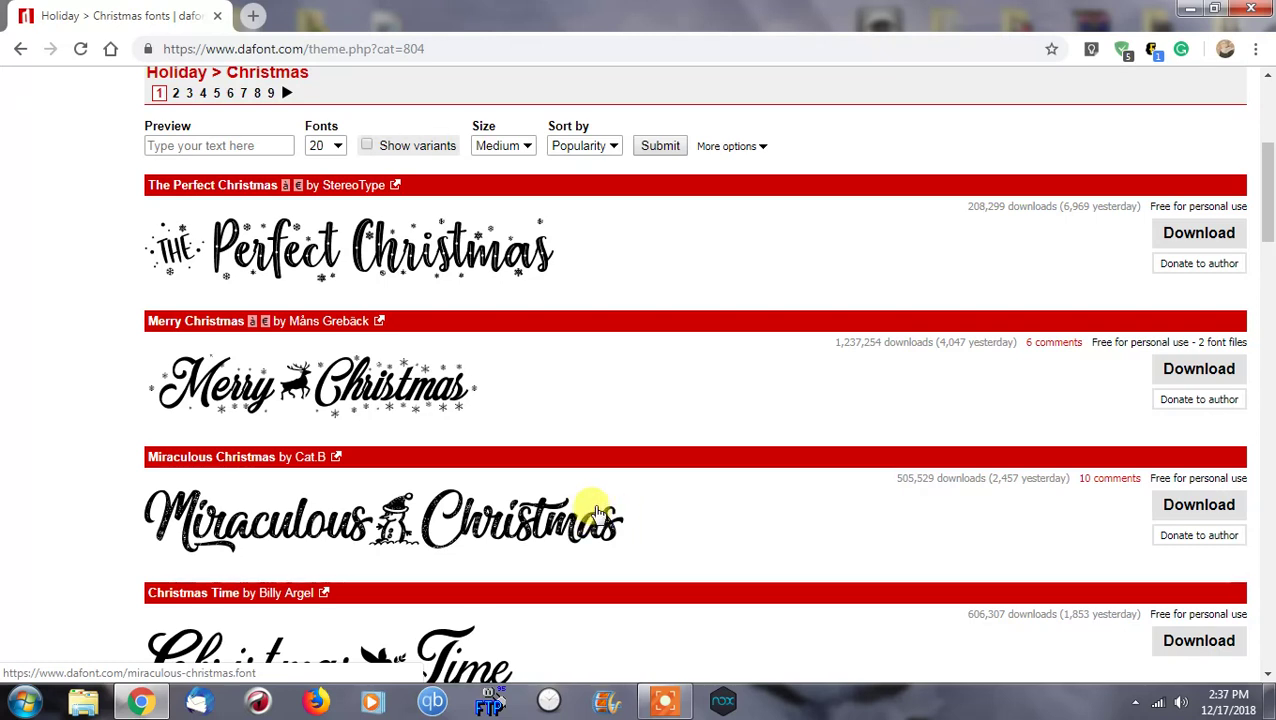
scroll(597, 513, "down", 4)
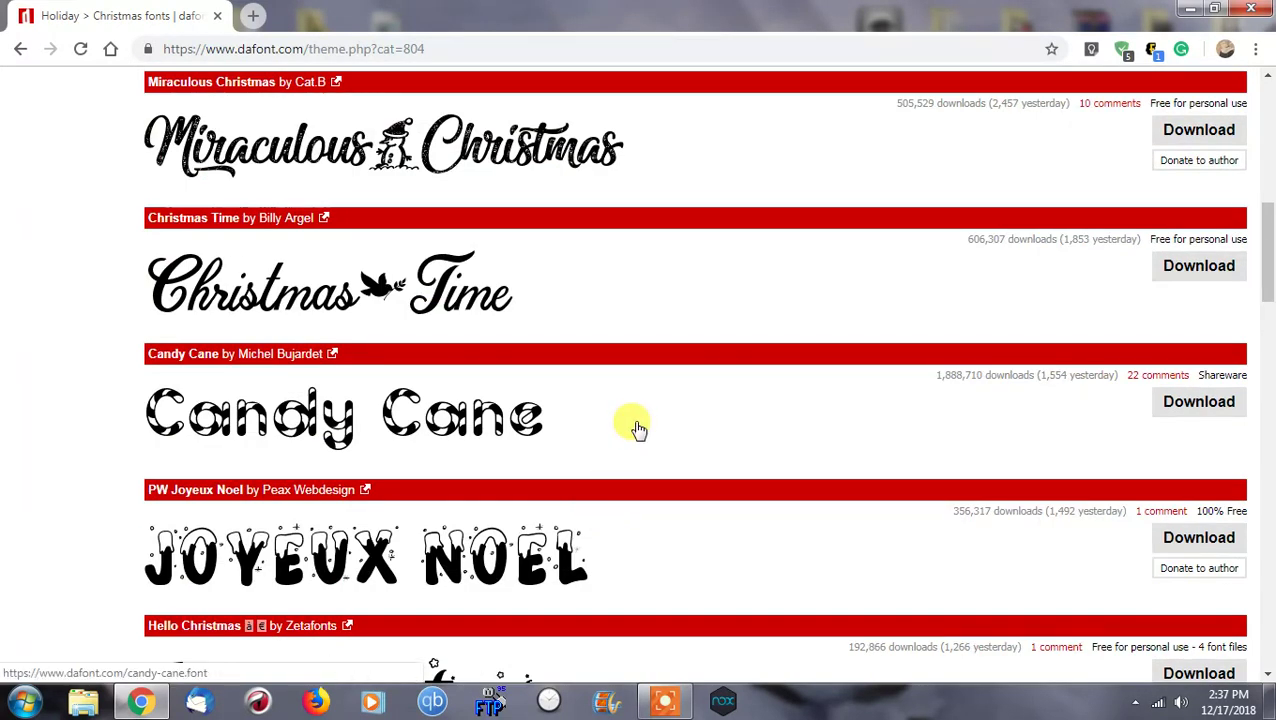
scroll(638, 428, "down", 4)
scroll(636, 428, "down", 1)
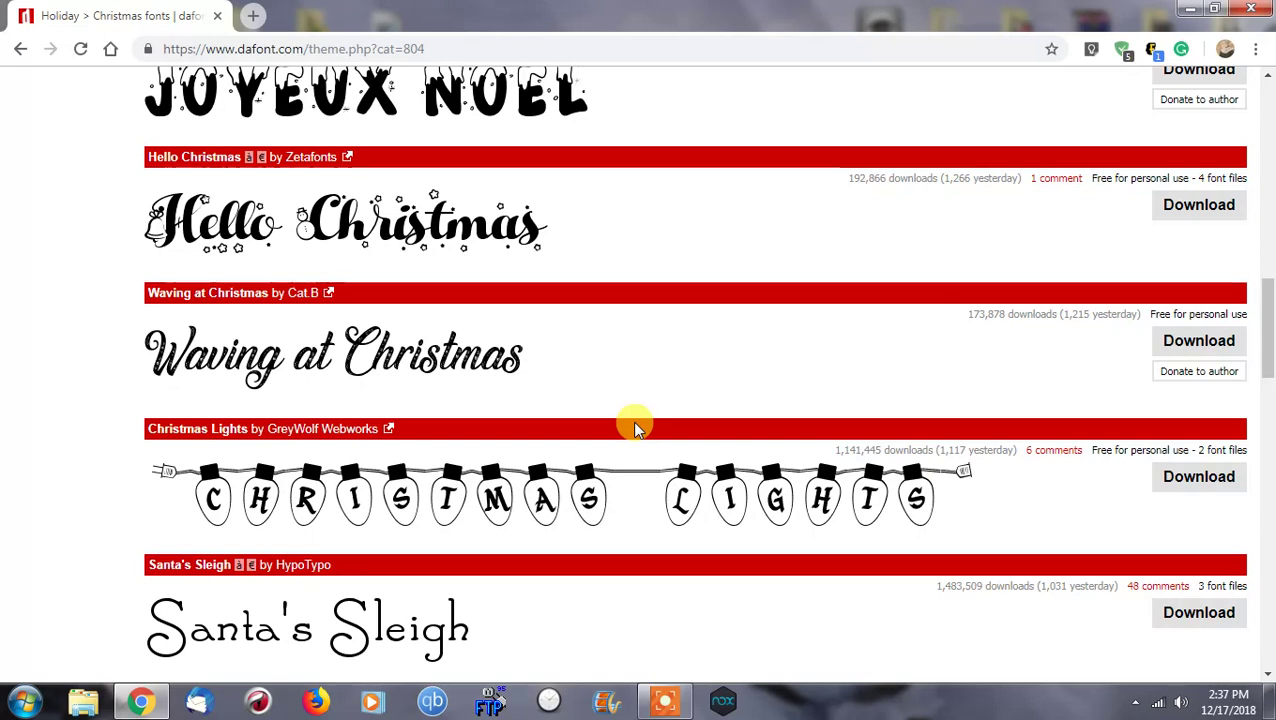
scroll(634, 428, "down", 3)
scroll(634, 428, "down", 3)
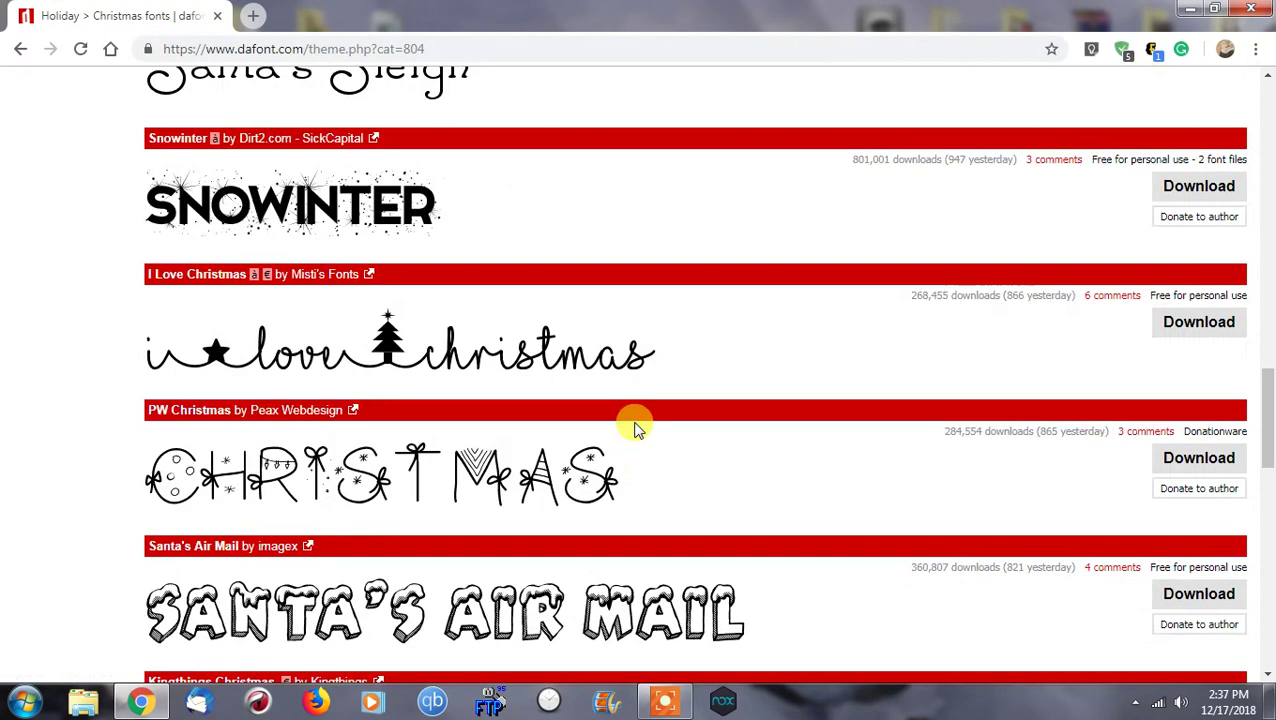
scroll(540, 405, "down", 1)
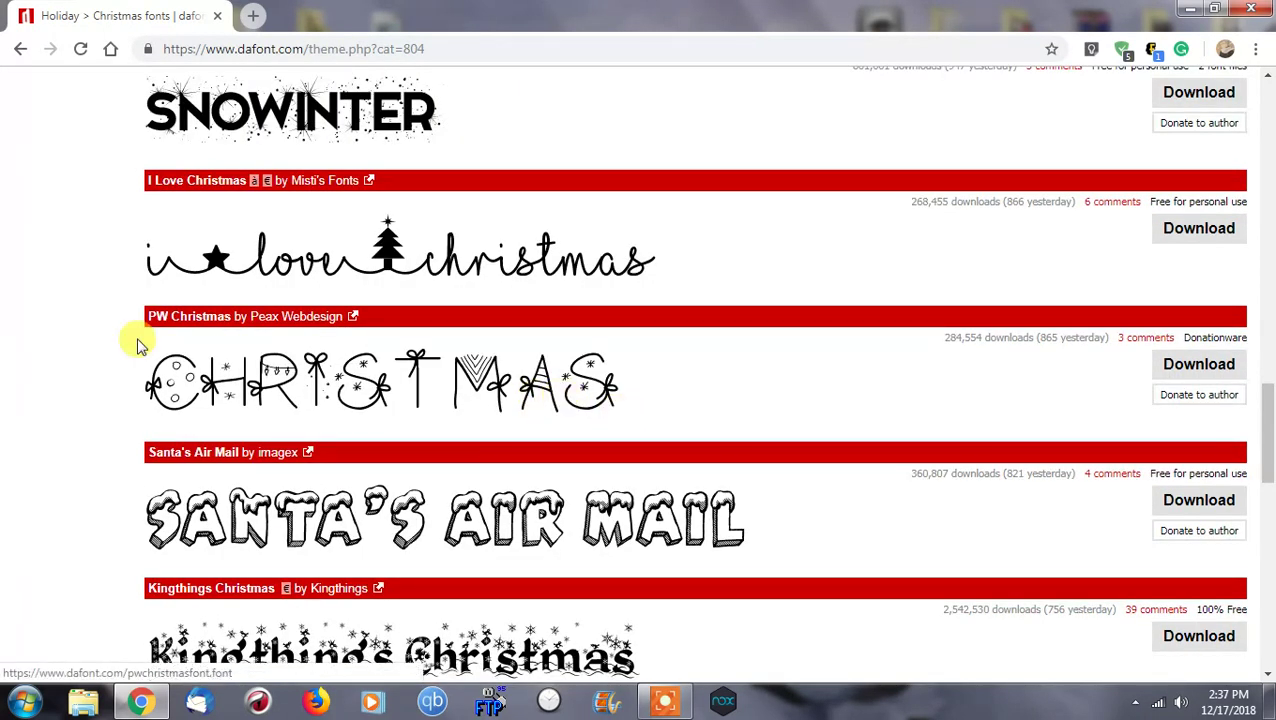
scroll(355, 335, "down", 1)
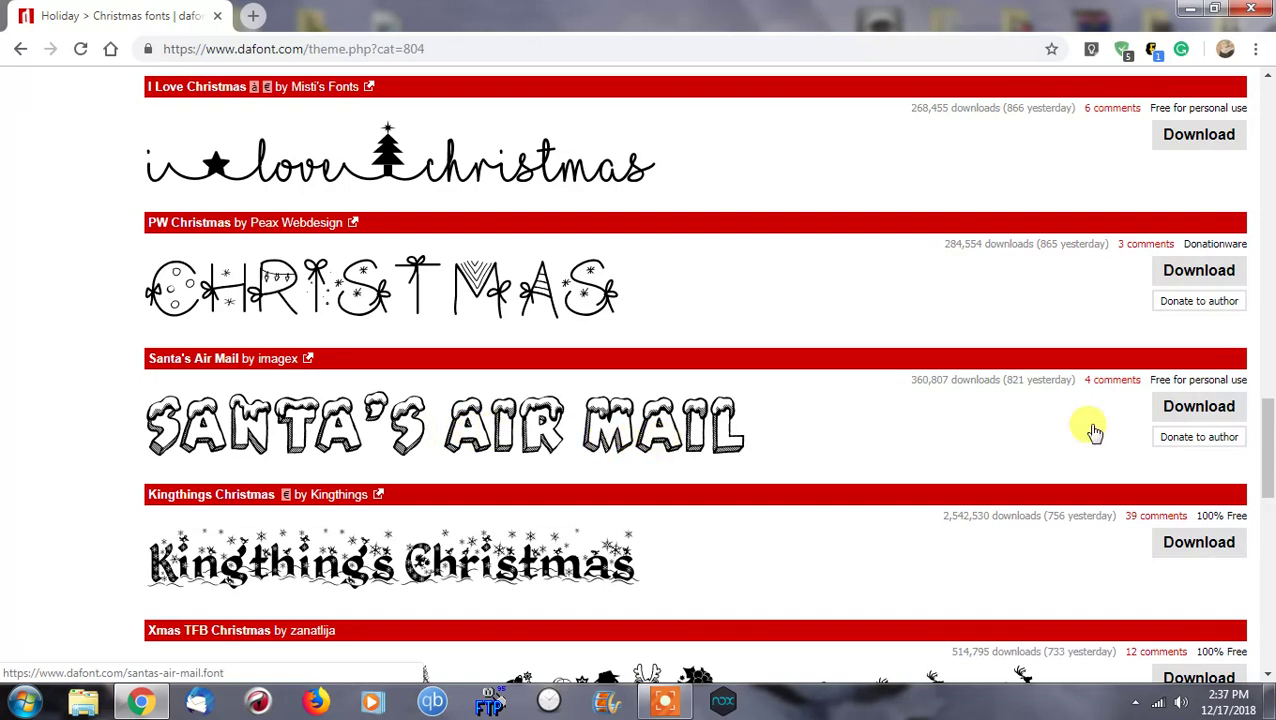
left_click(1178, 406)
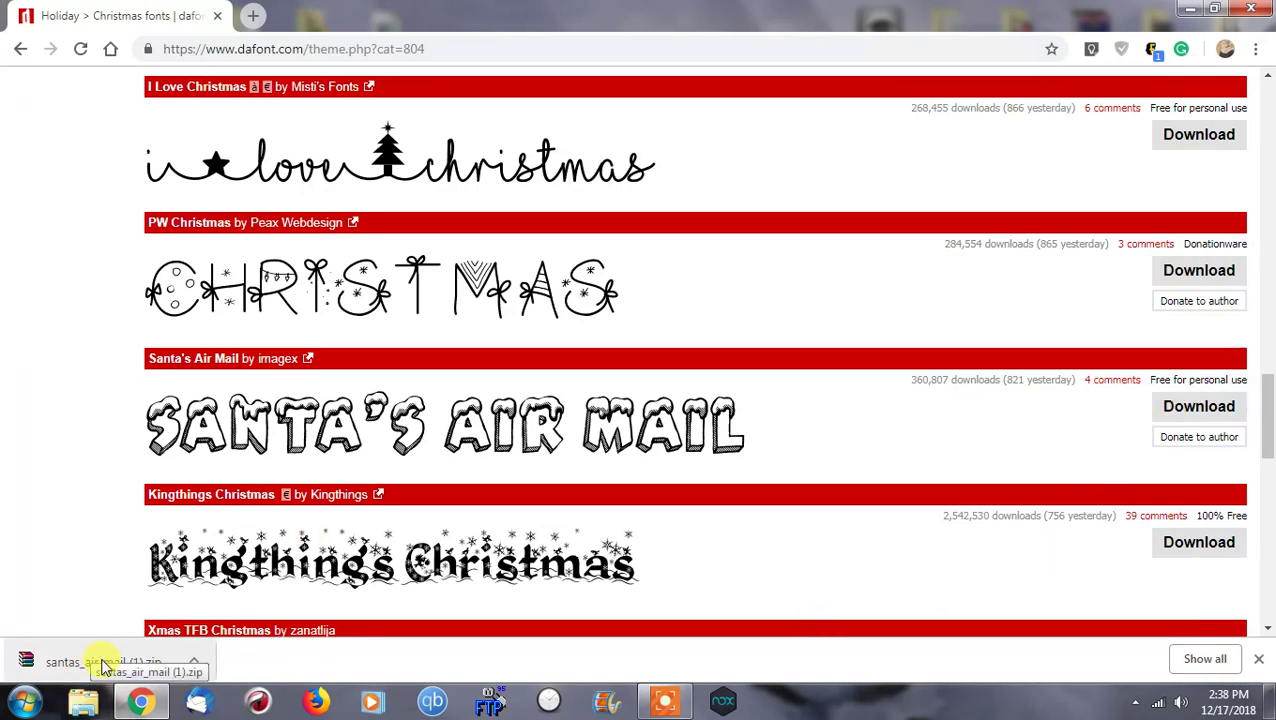
Open santas_air_mail (1).zip in WinRAR and drag Santa's Air Mail.ttf onto the desktop.
left_click(97, 660)
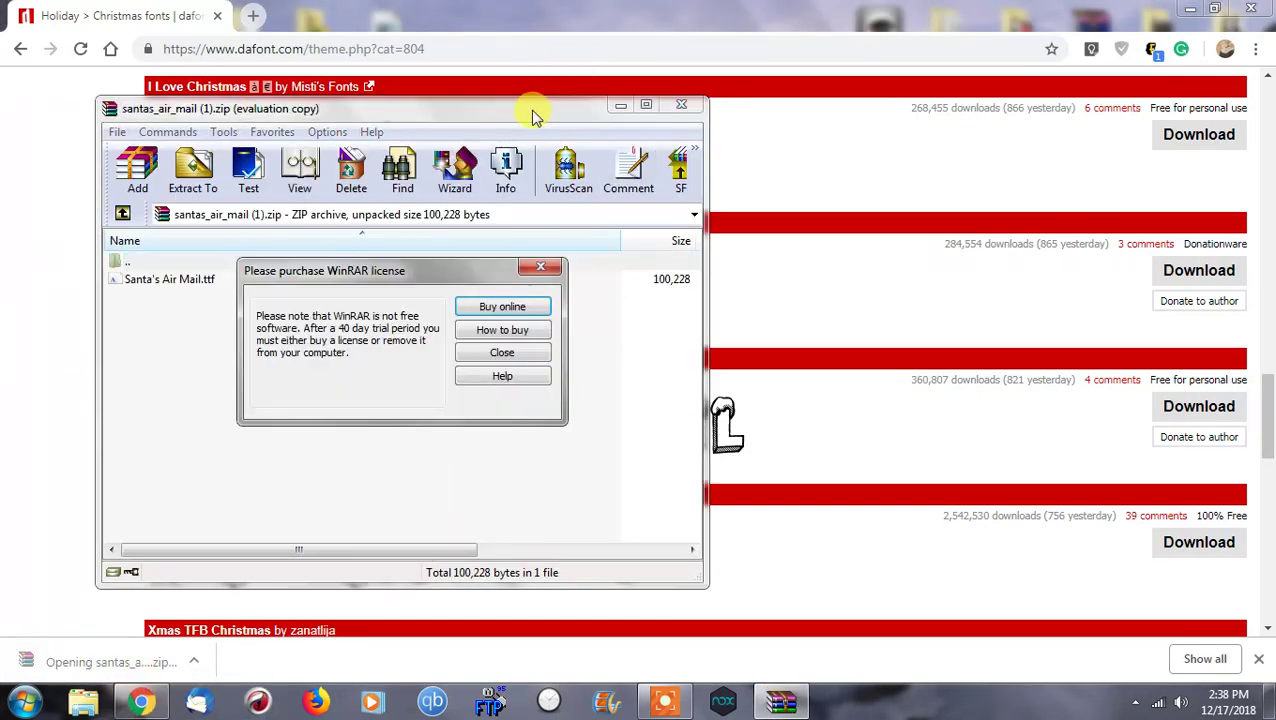
left_click(502, 352)
left_click_drag(525, 112, 622, 138)
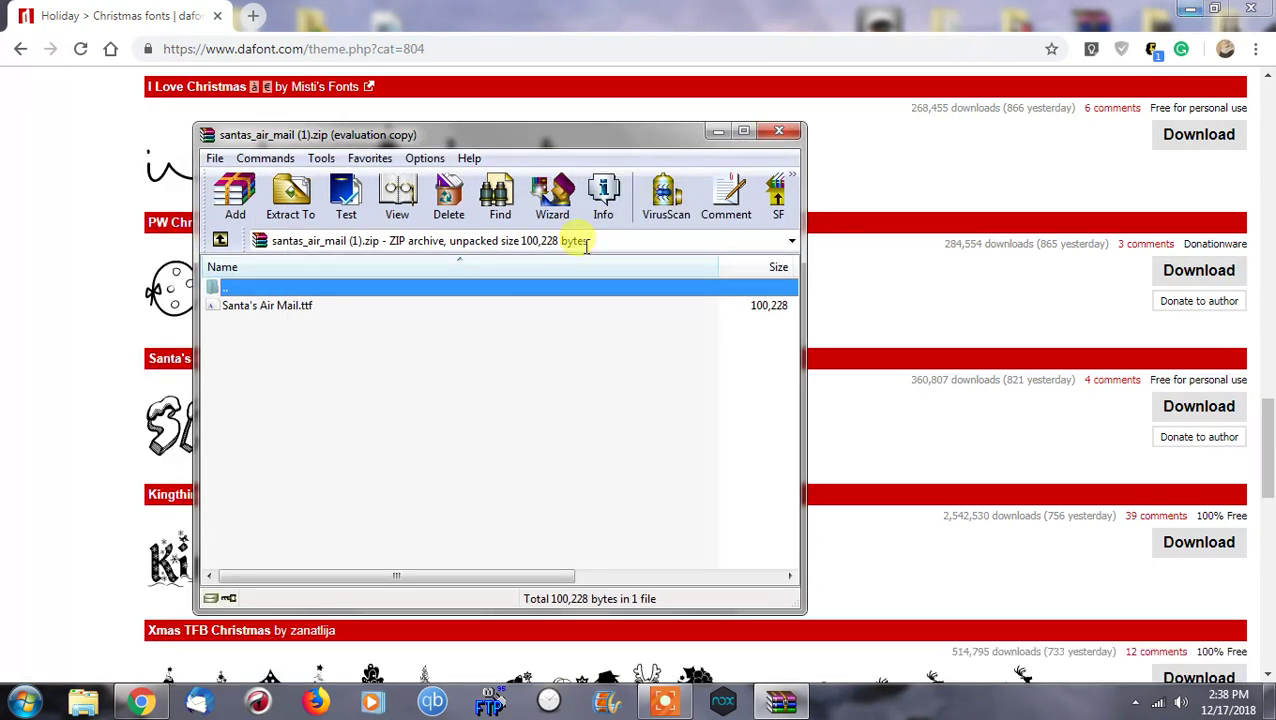
left_click(310, 315)
left_click(1190, 8)
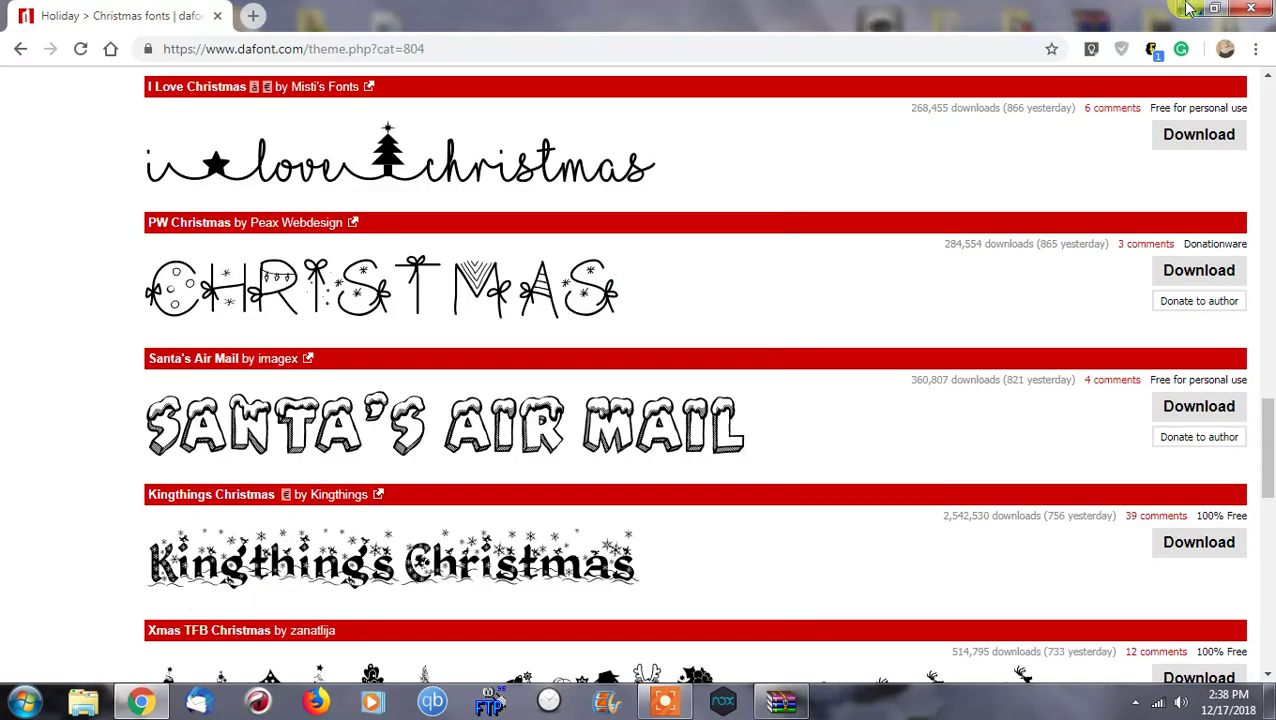
left_click_drag(535, 128, 416, 45)
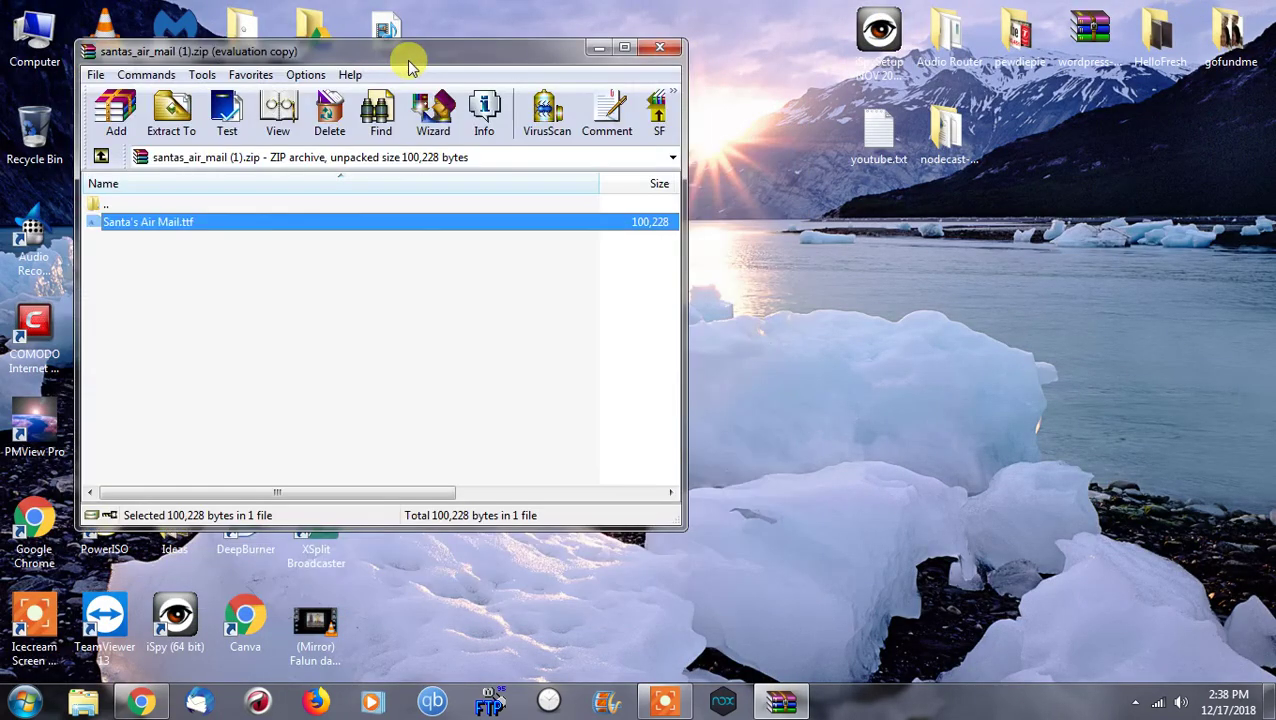
left_click_drag(310, 228, 912, 428)
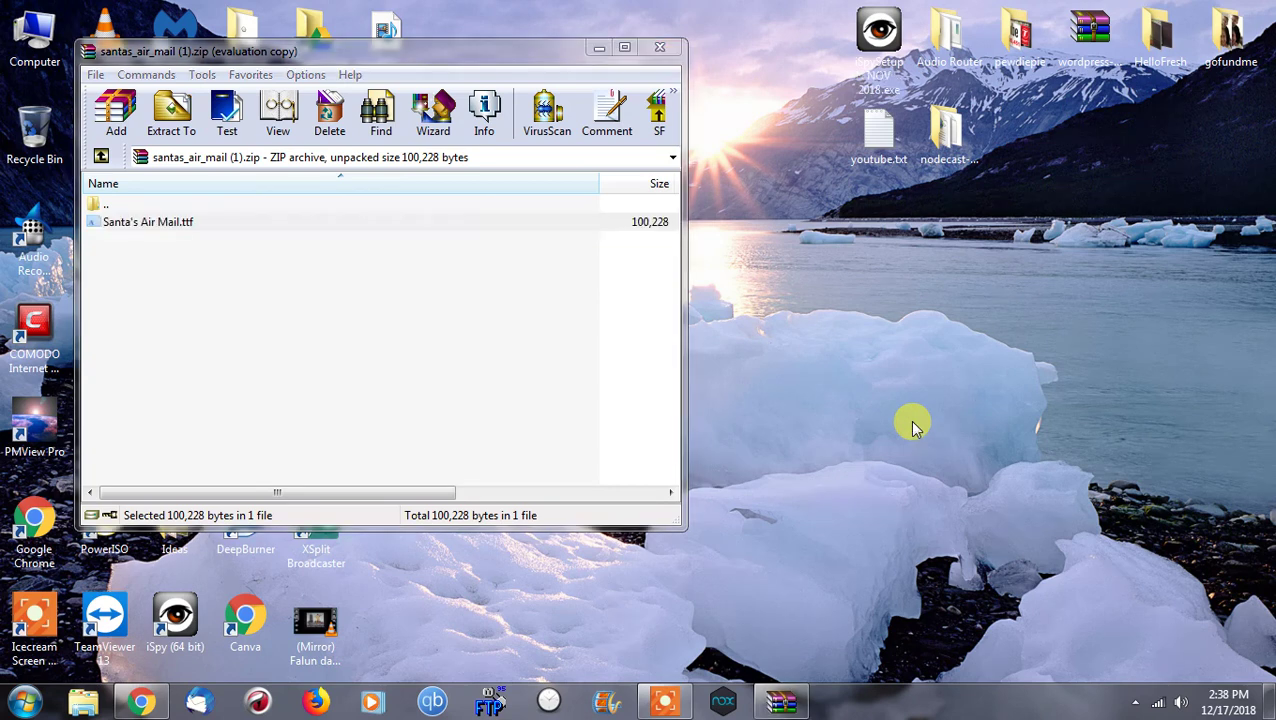
Close WinRAR and install Santa's Air Mail.ttf from its desktop right-click menu.
left_click(663, 50)
left_click_drag(971, 361, 724, 378)
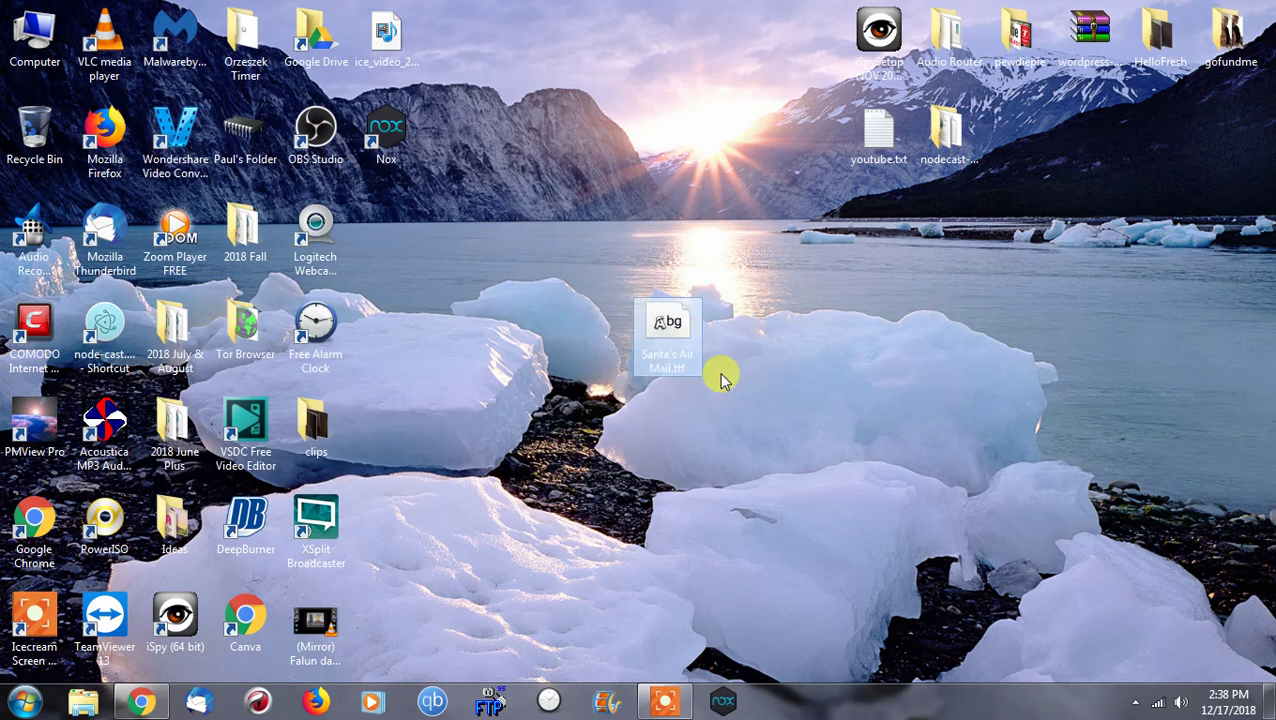
right_click(660, 322)
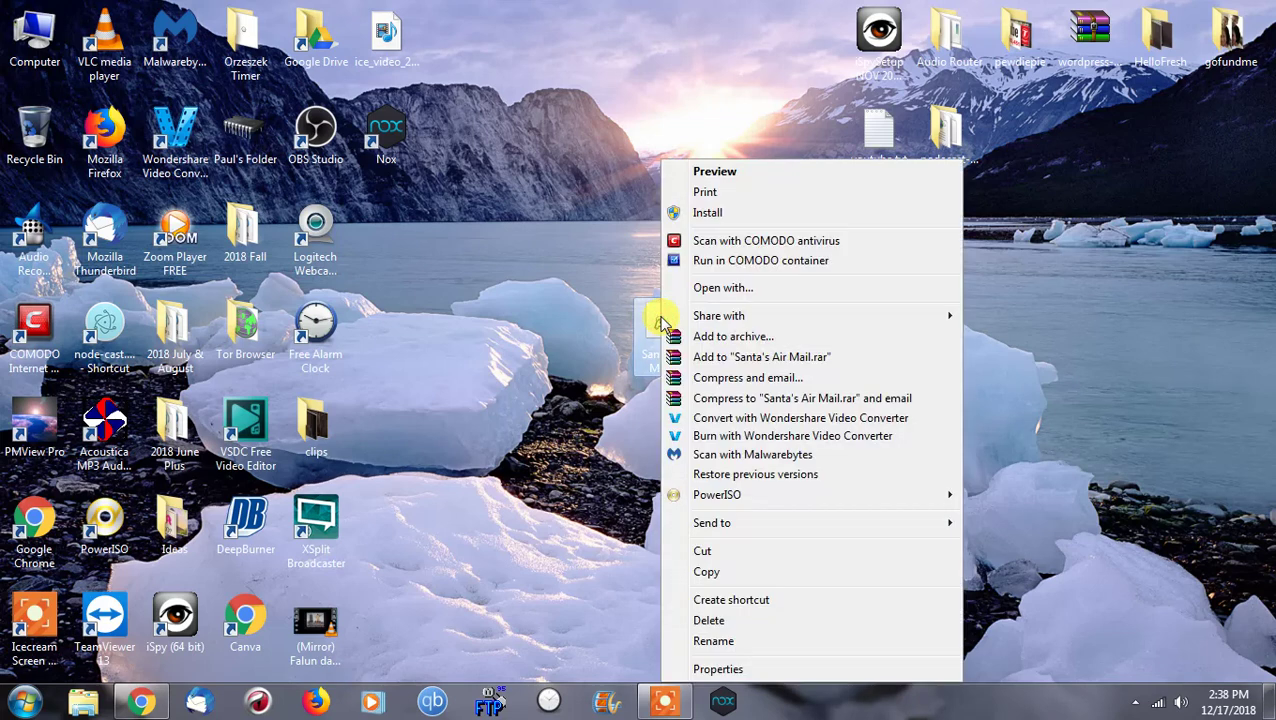
left_click(729, 222)
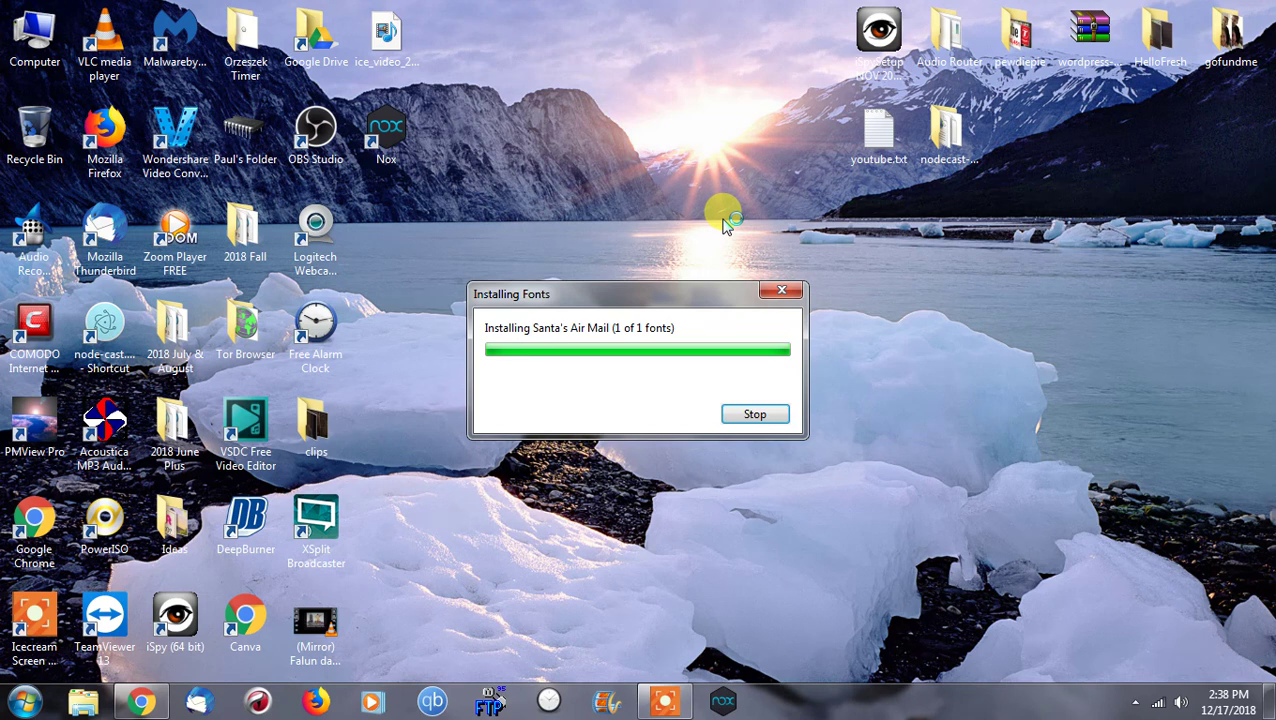
left_click(662, 195)
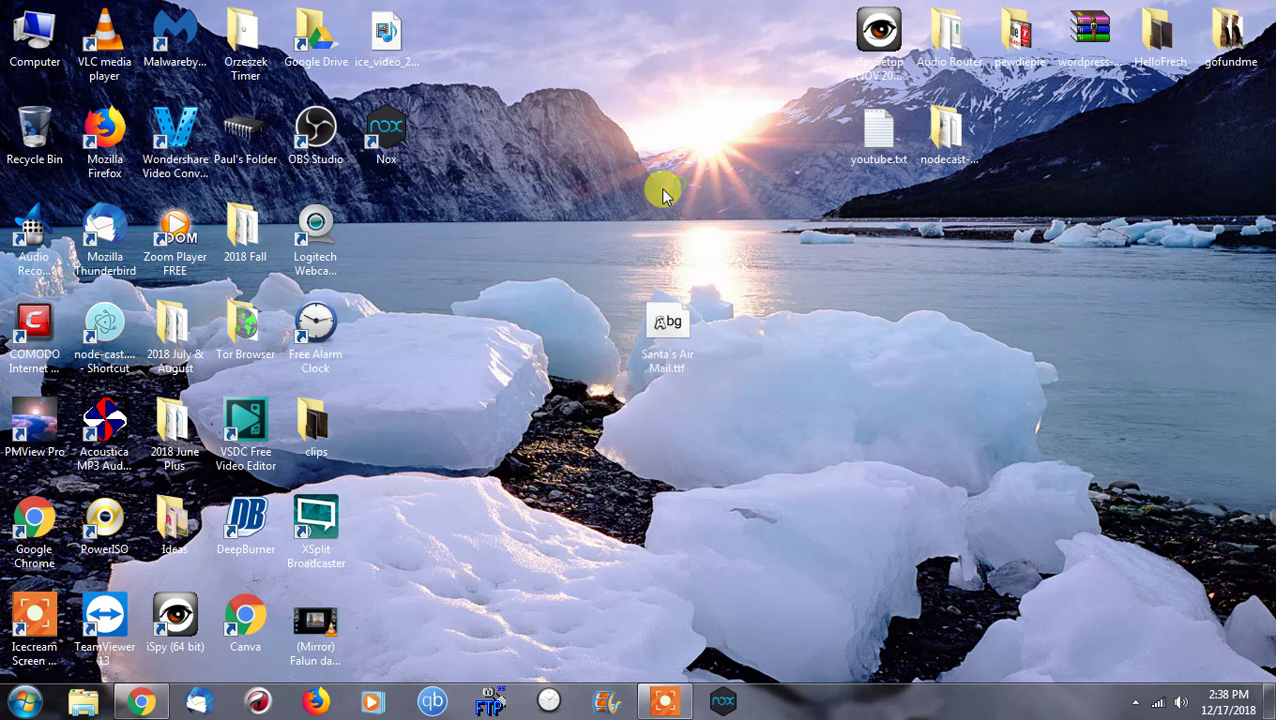
Launch Word 2010 and set the font to Santa's Air Mail at size 72.
left_click(24, 701)
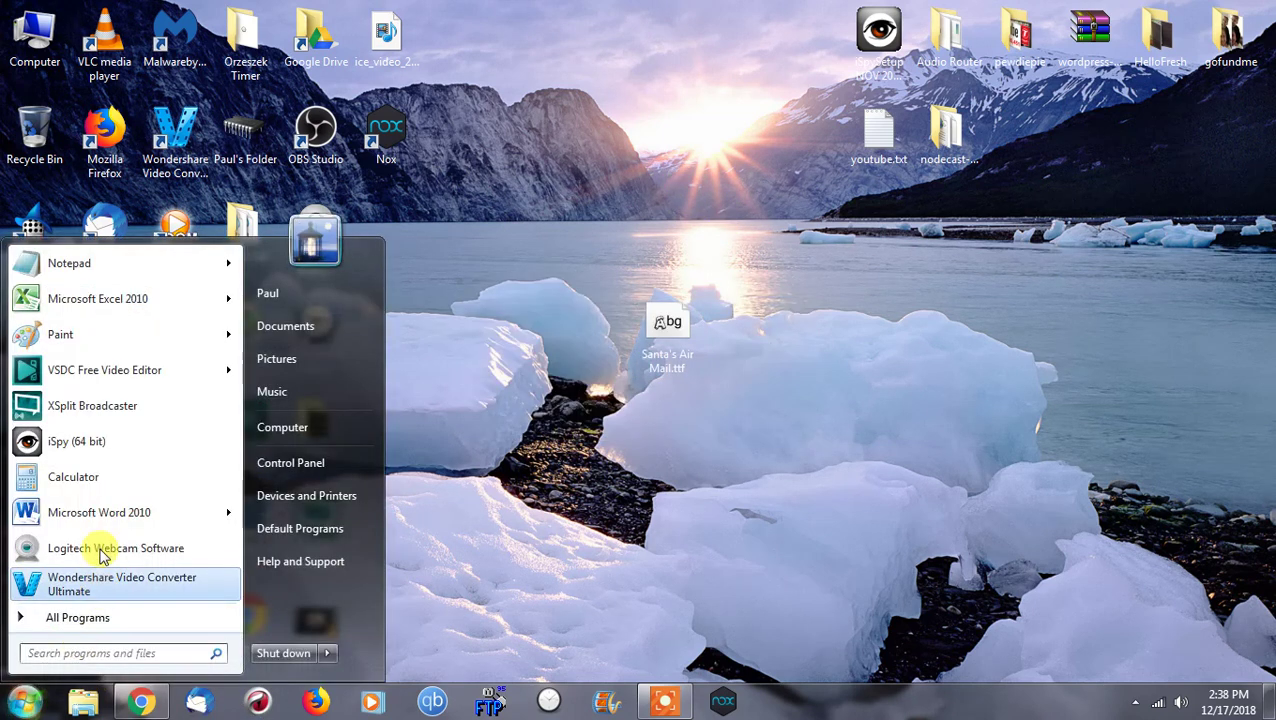
left_click(104, 511)
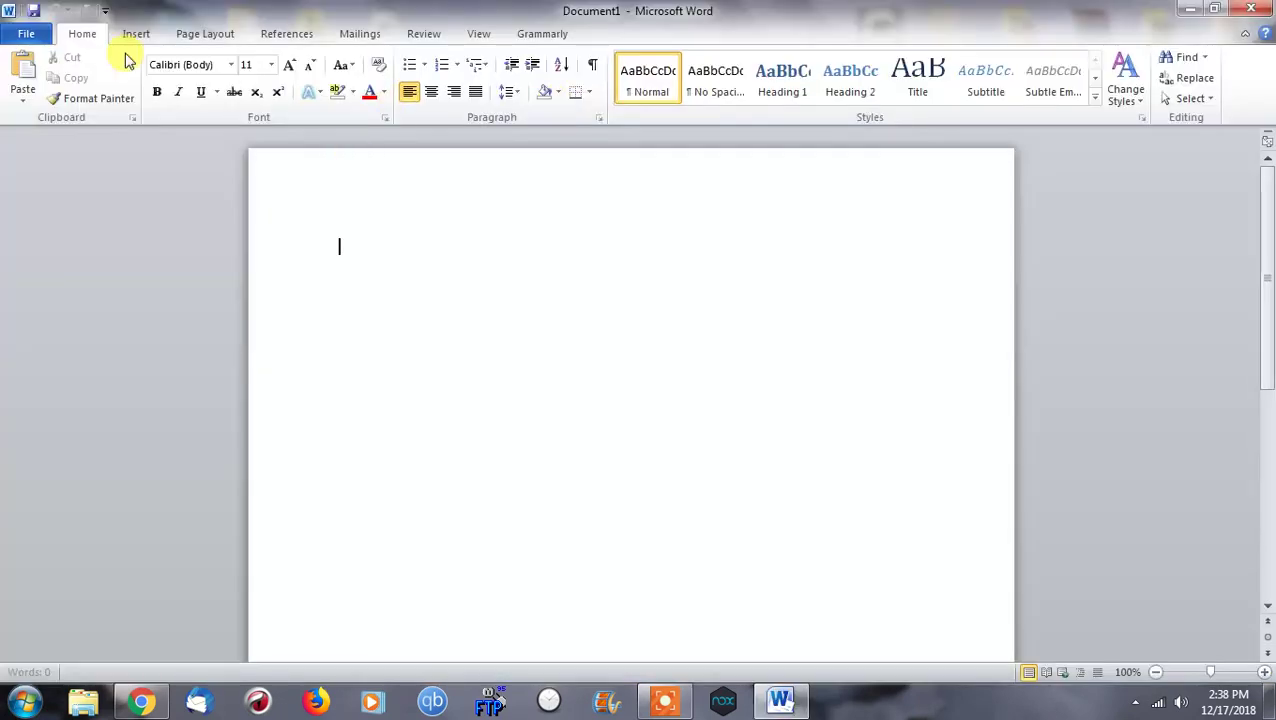
left_click(229, 64)
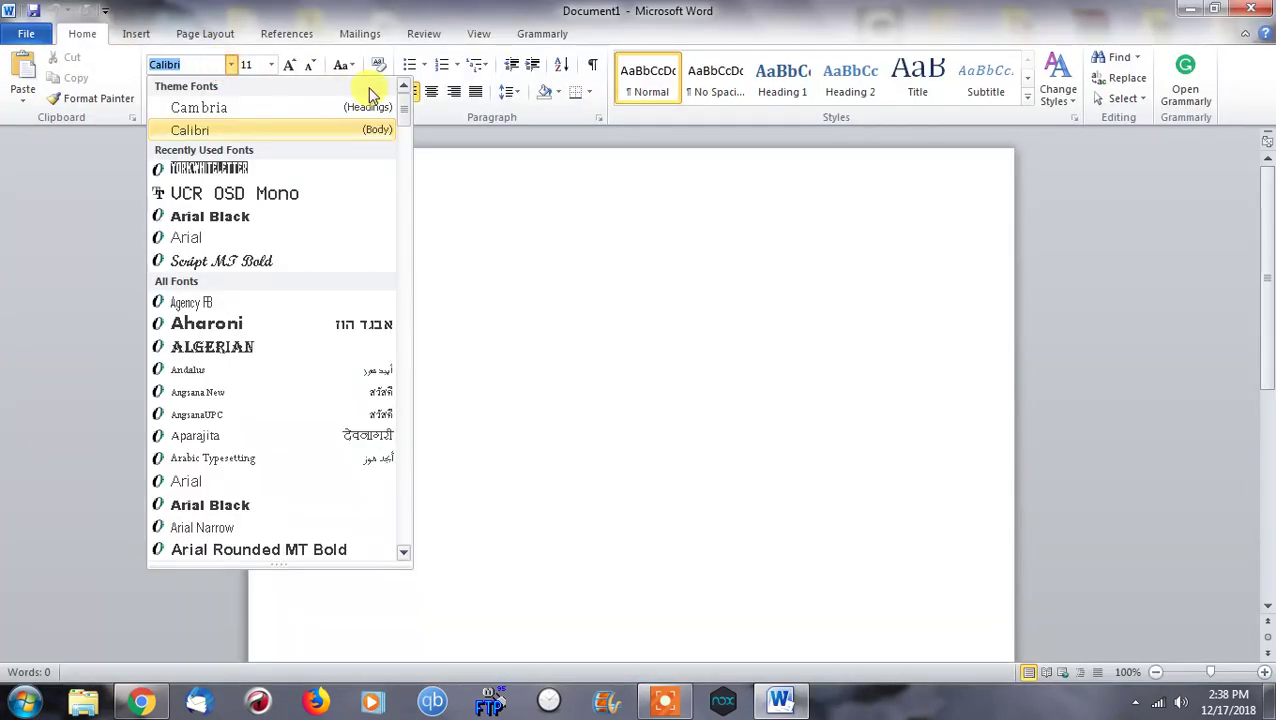
left_click_drag(403, 108, 390, 468)
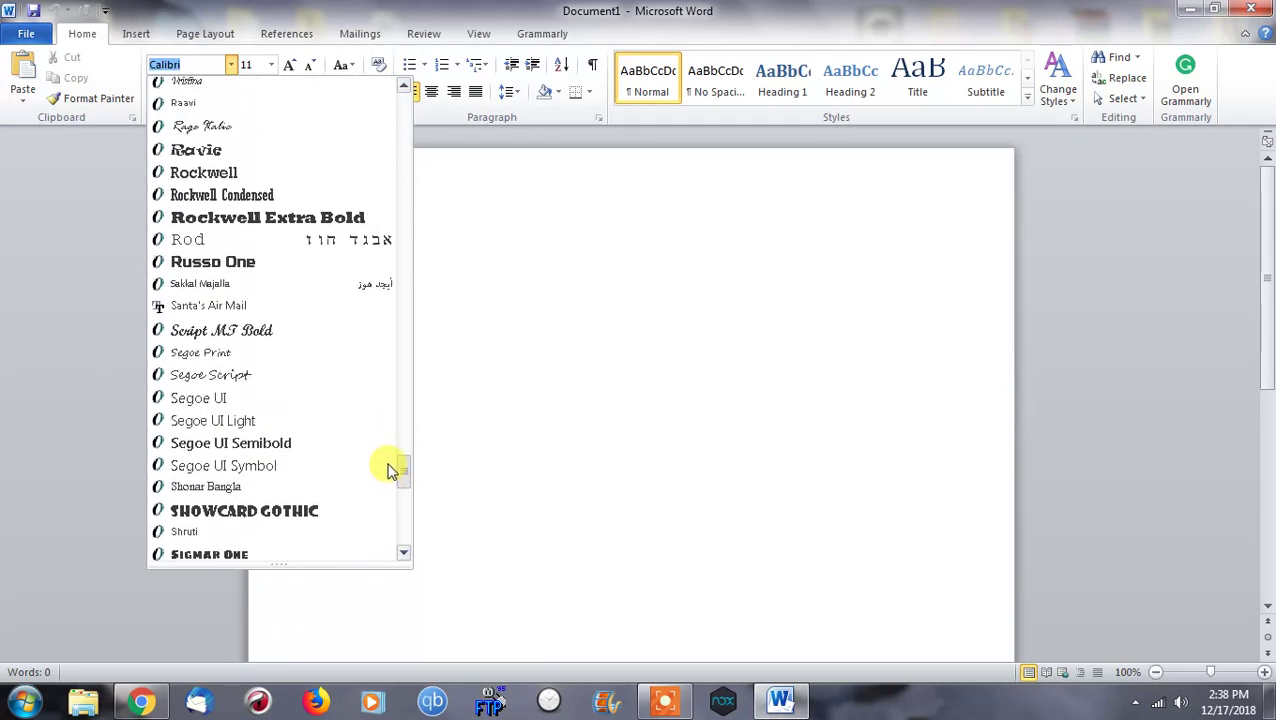
left_click(276, 305)
left_click(270, 66)
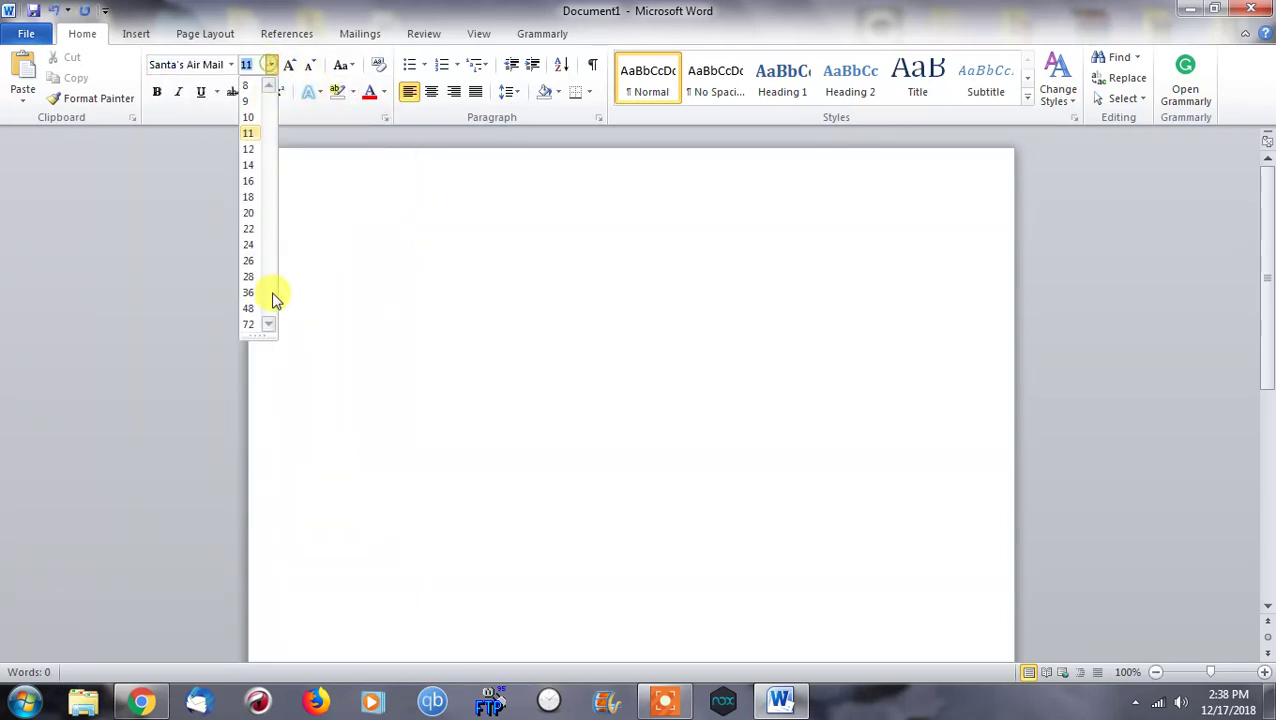
left_click(250, 326)
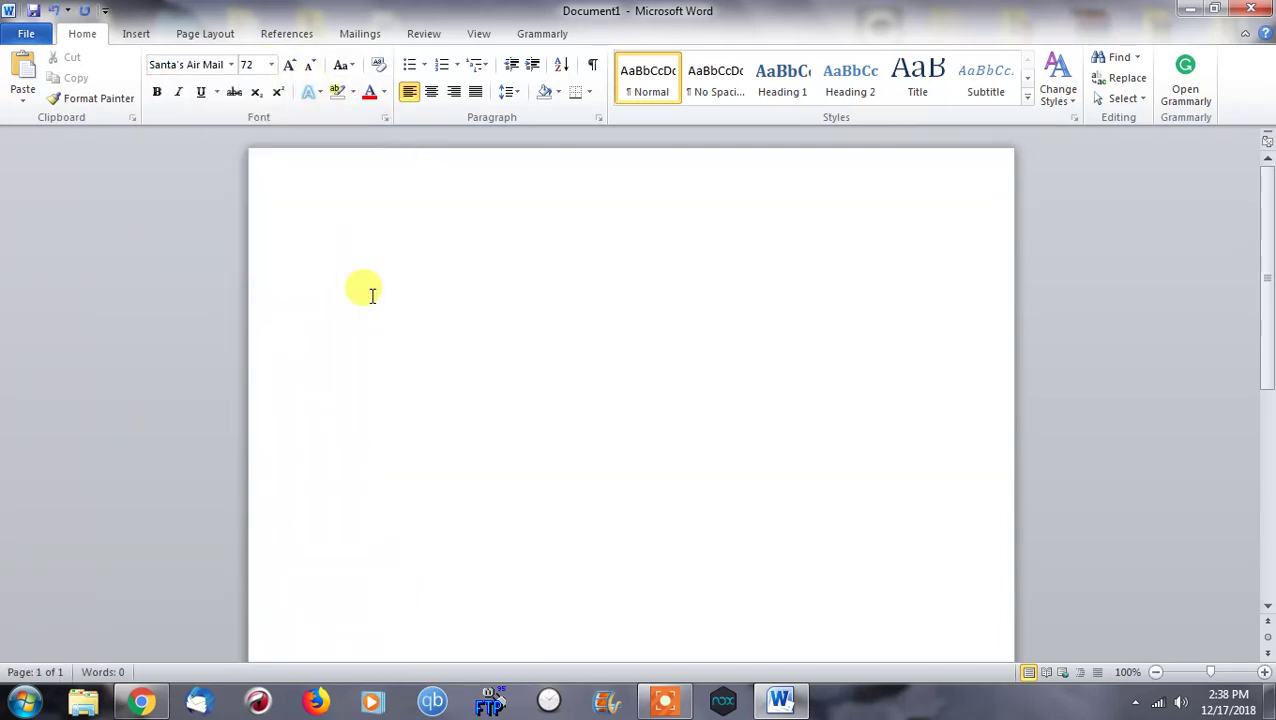
Type MERRY and XMAS on two lines as a preview, then delete all the text.
type("MERRY")
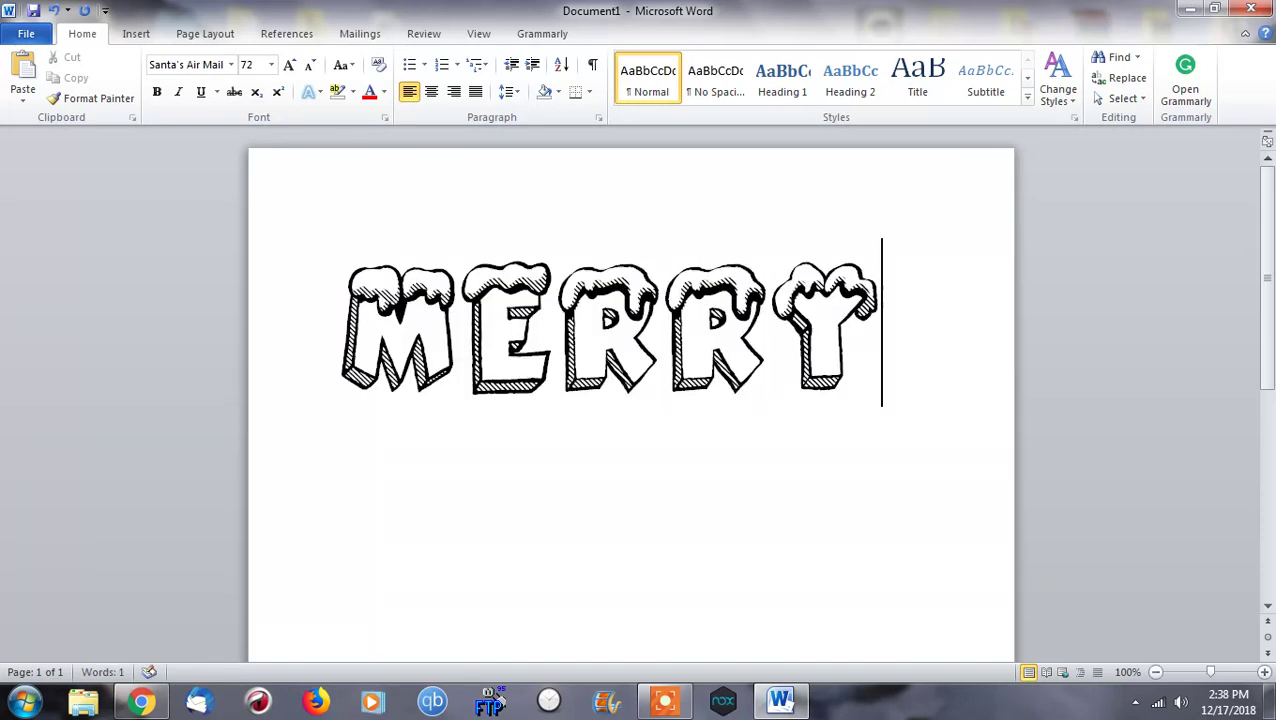
key("Return")
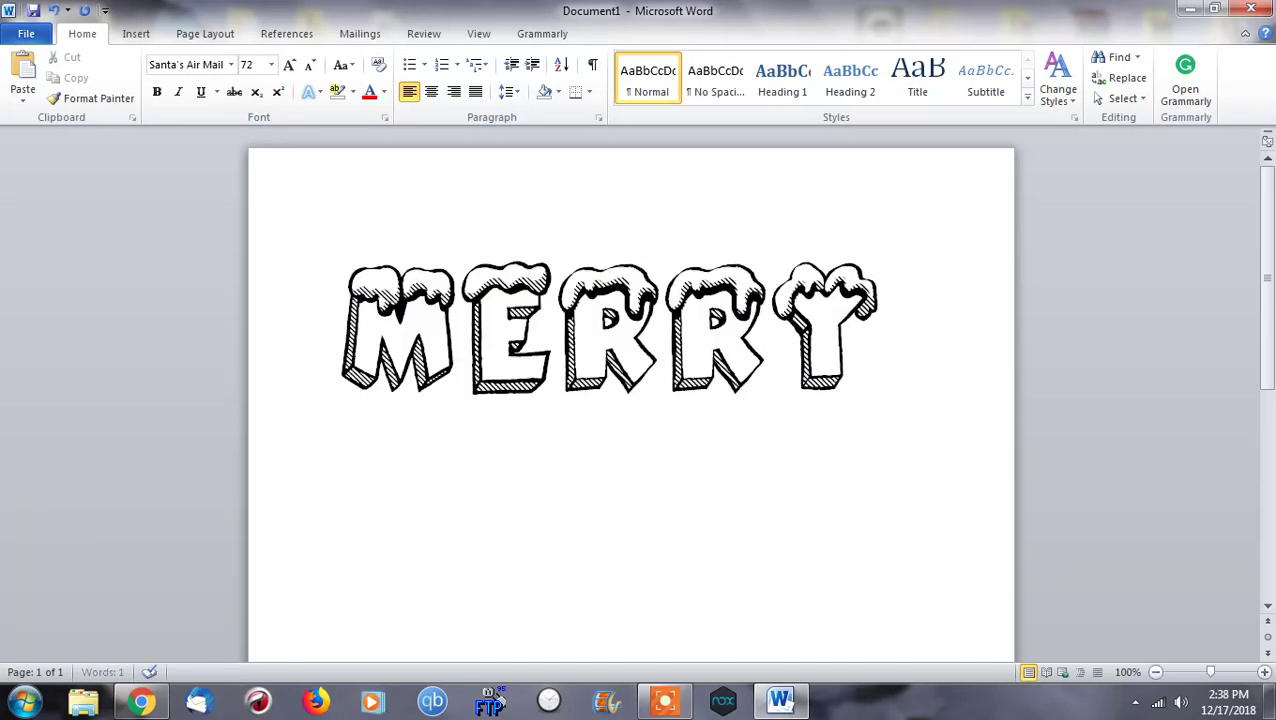
type("XMAS")
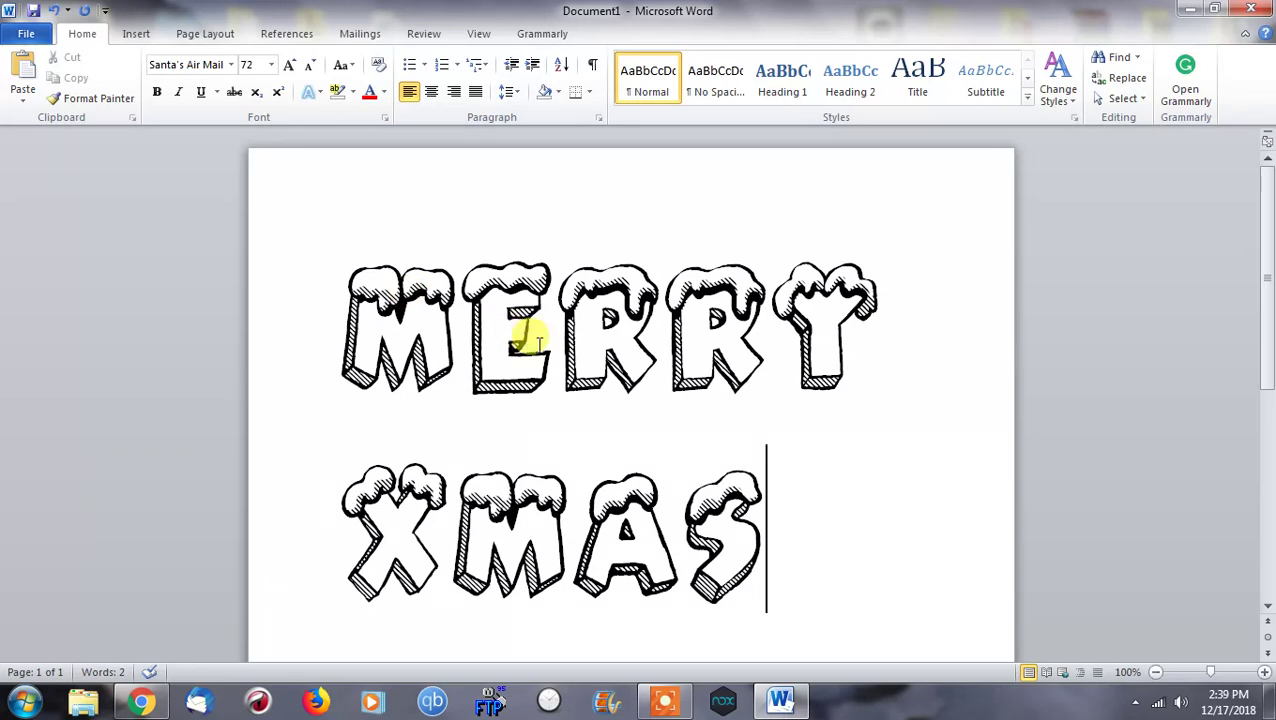
key("ctrl+a")
key("Delete")
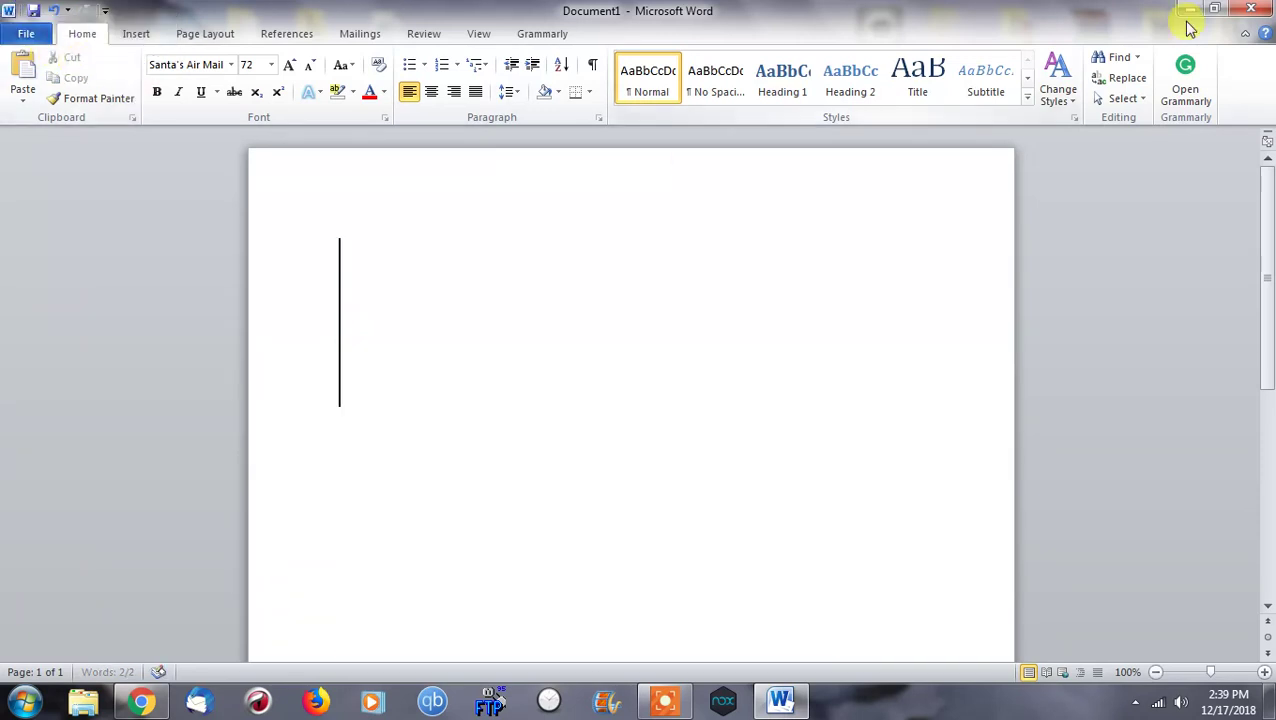
Return to DaFont in Chrome and download Railway To Hells from the Fancy > Destroy list.
left_click(1188, 9)
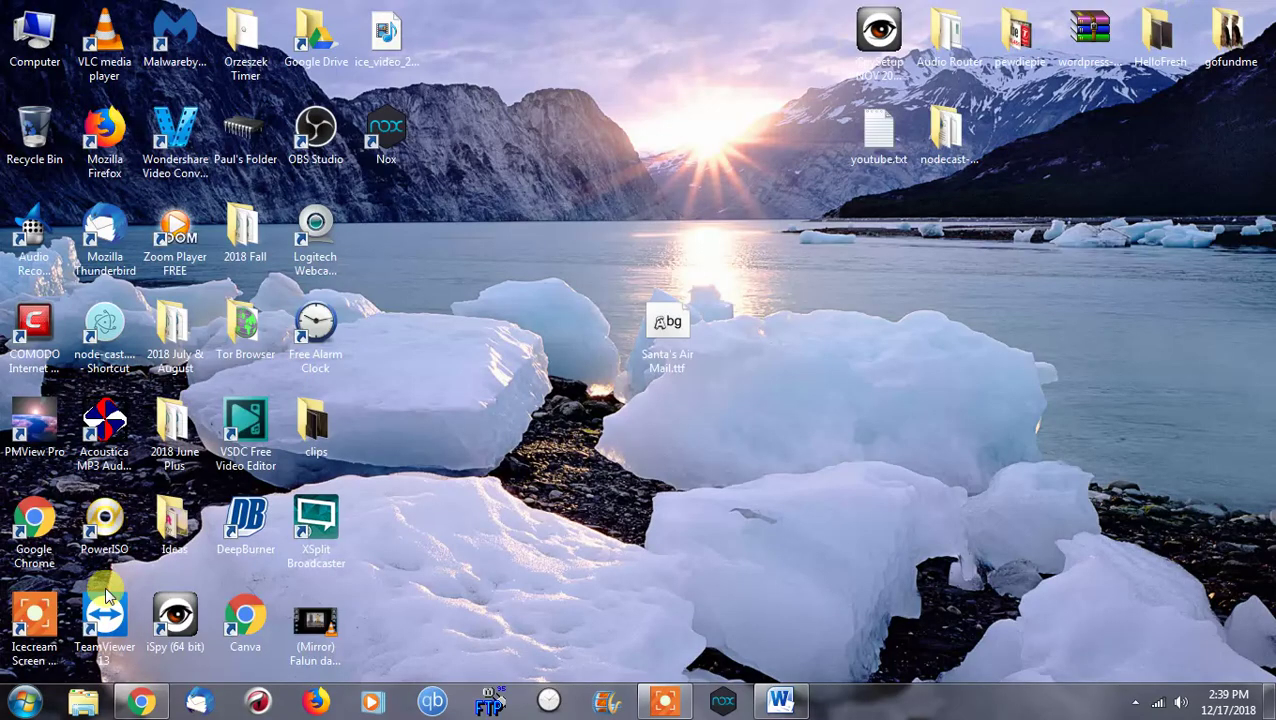
left_click(141, 700)
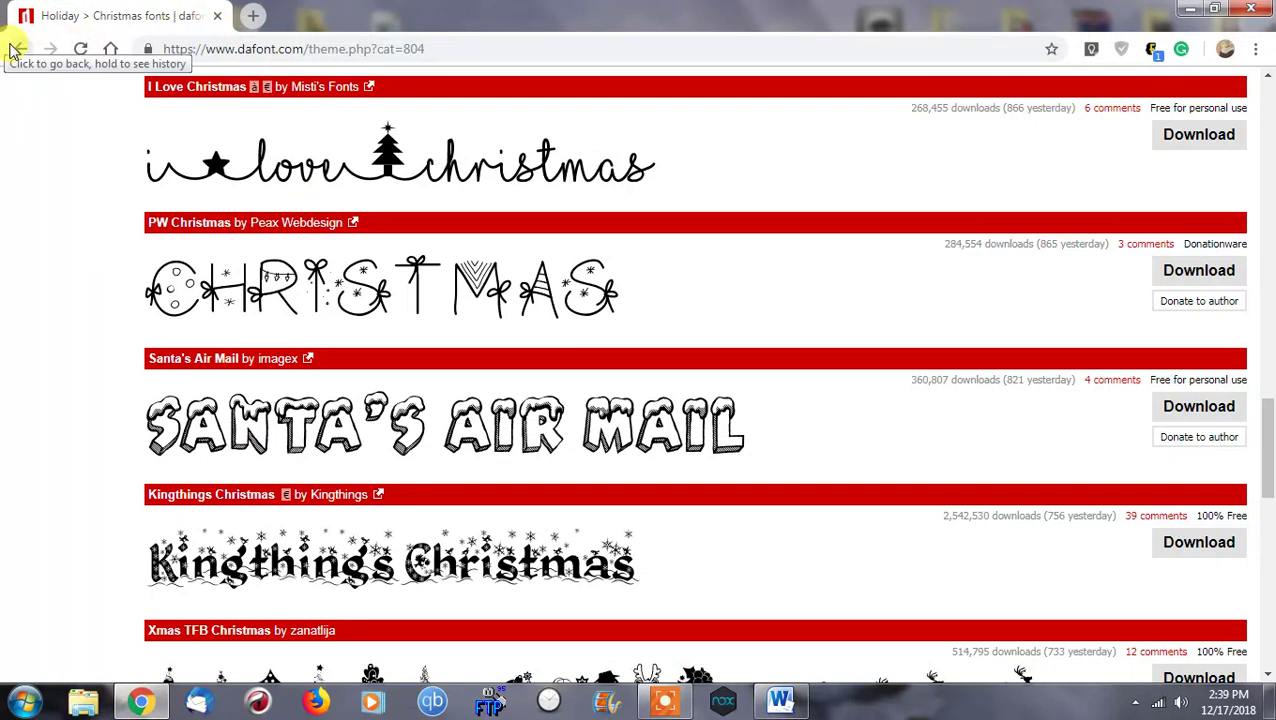
scroll(420, 310, "down", 3)
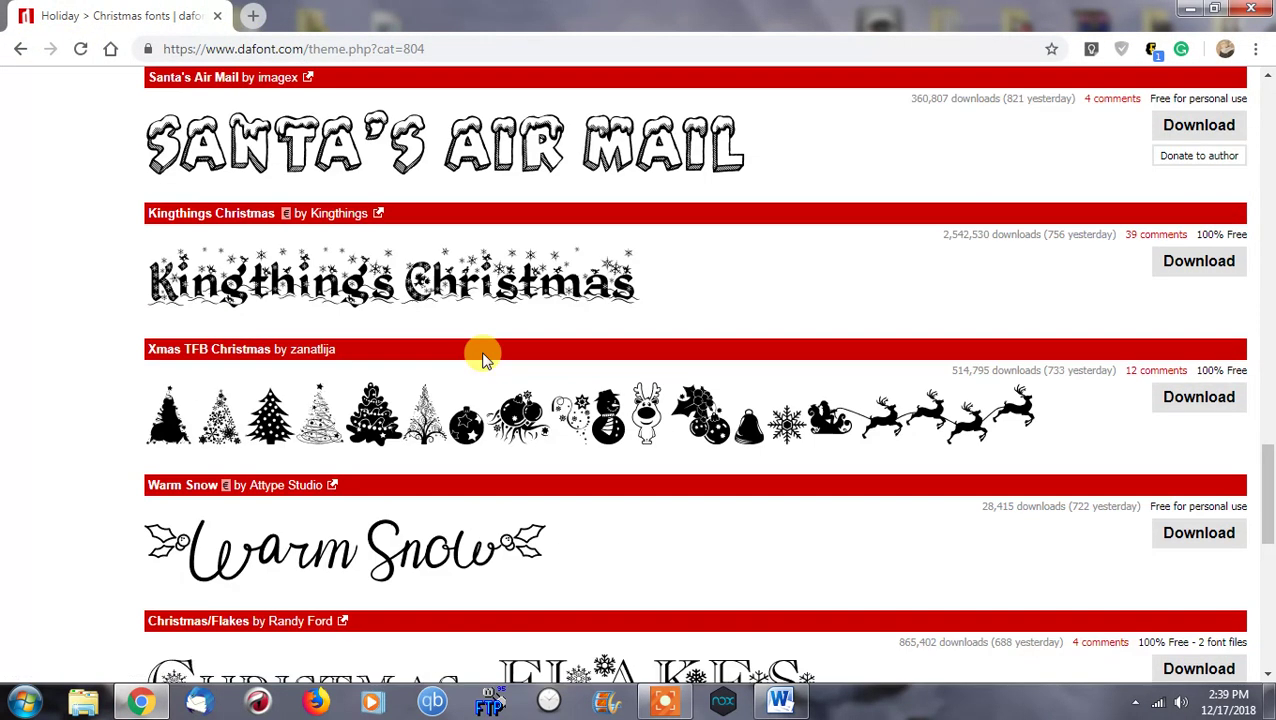
left_click(12, 50)
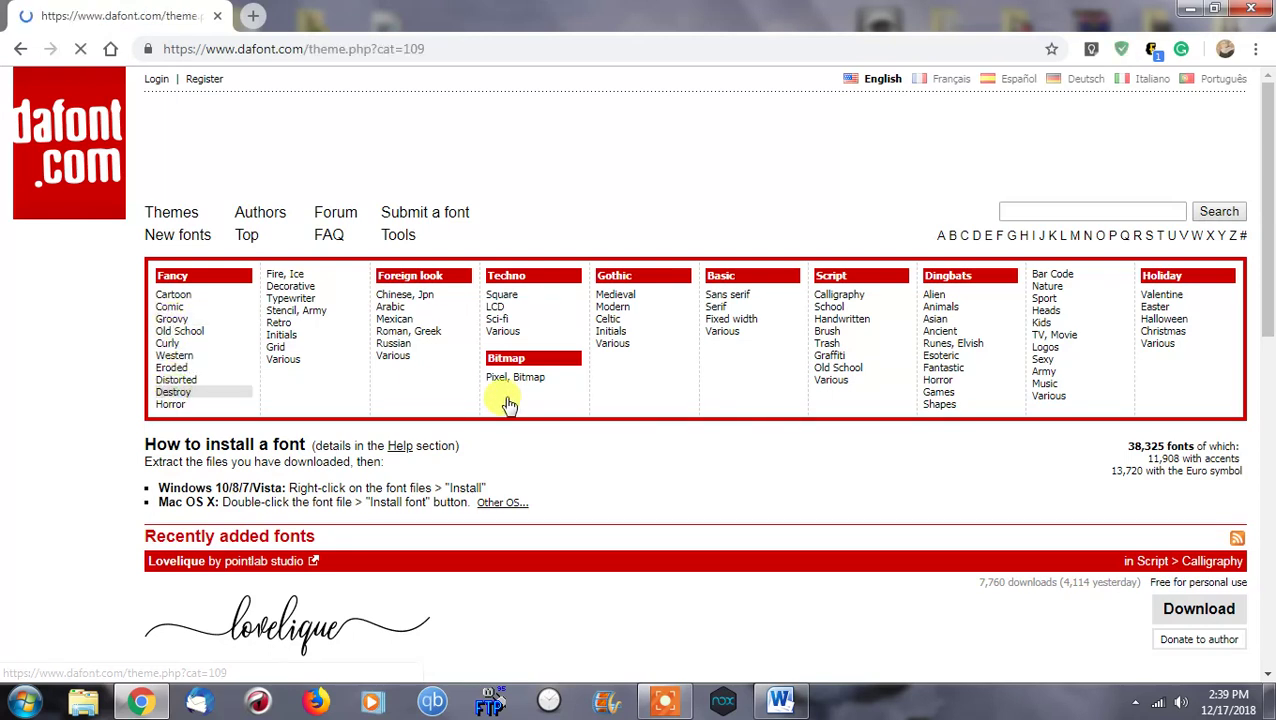
scroll(630, 470, "down", 3)
scroll(632, 477, "down", 2)
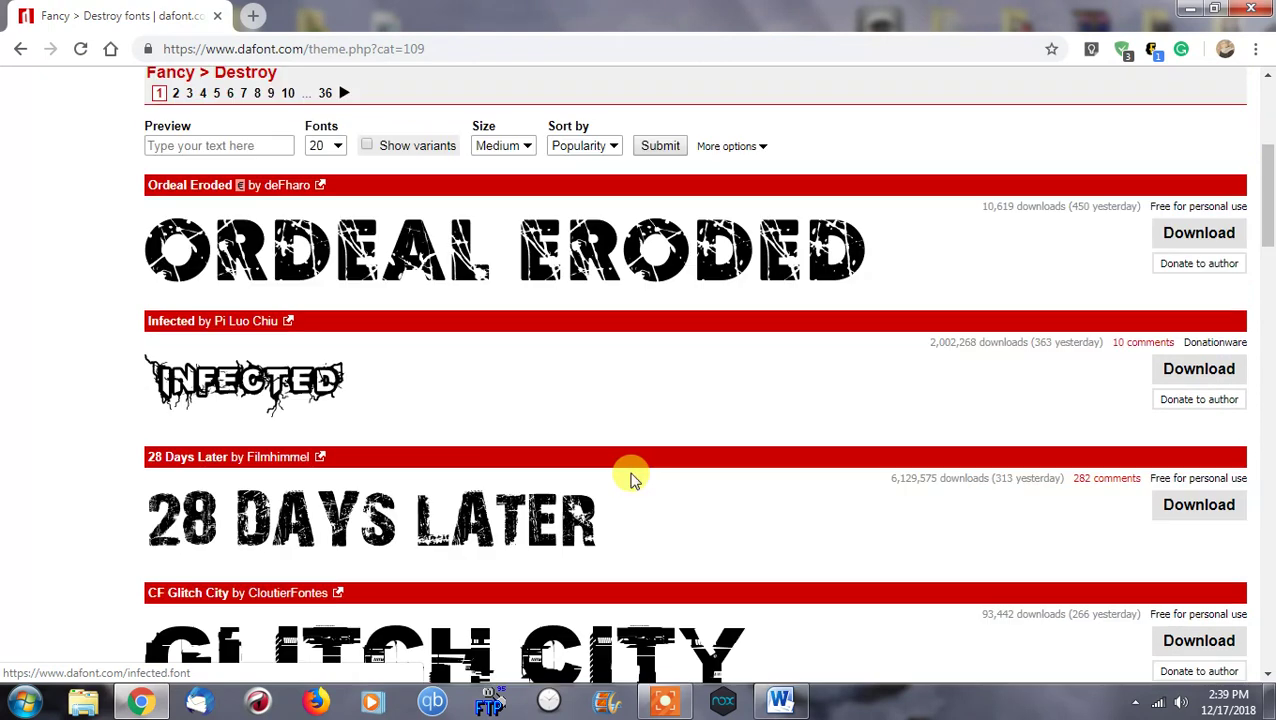
scroll(693, 478, "down", 3)
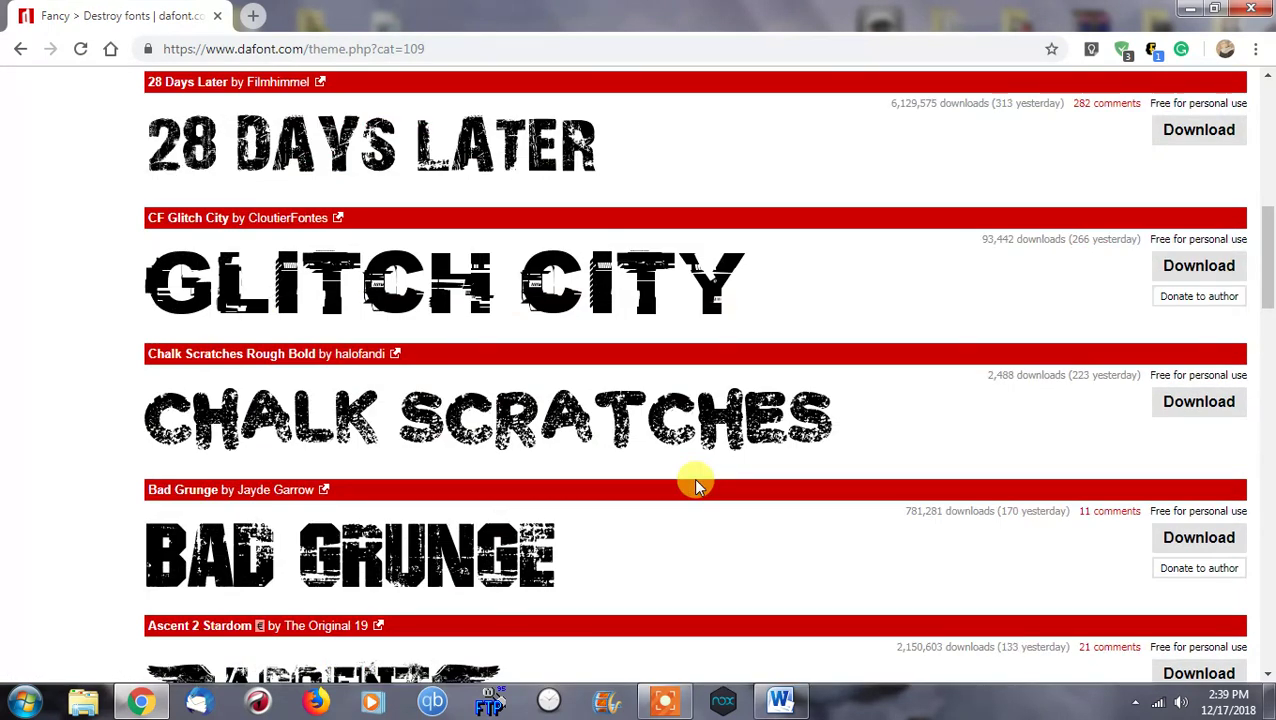
scroll(696, 483, "down", 3)
scroll(697, 485, "down", 1)
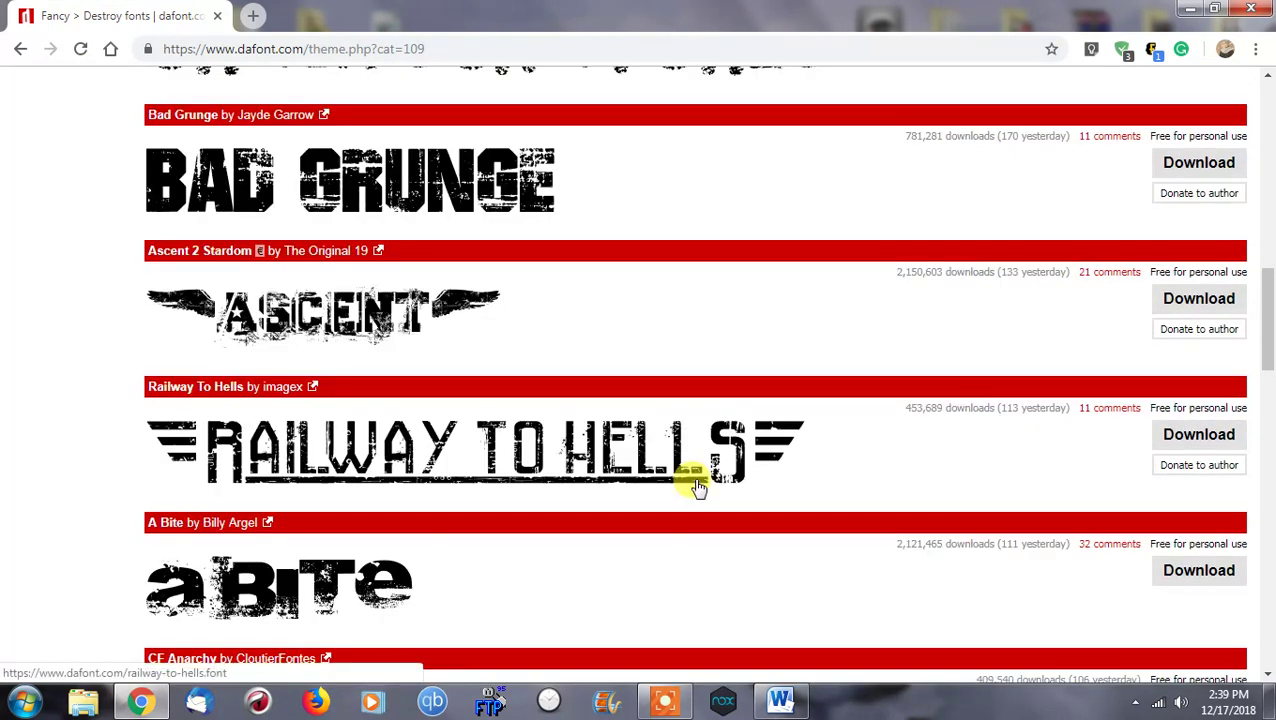
scroll(697, 485, "down", 1)
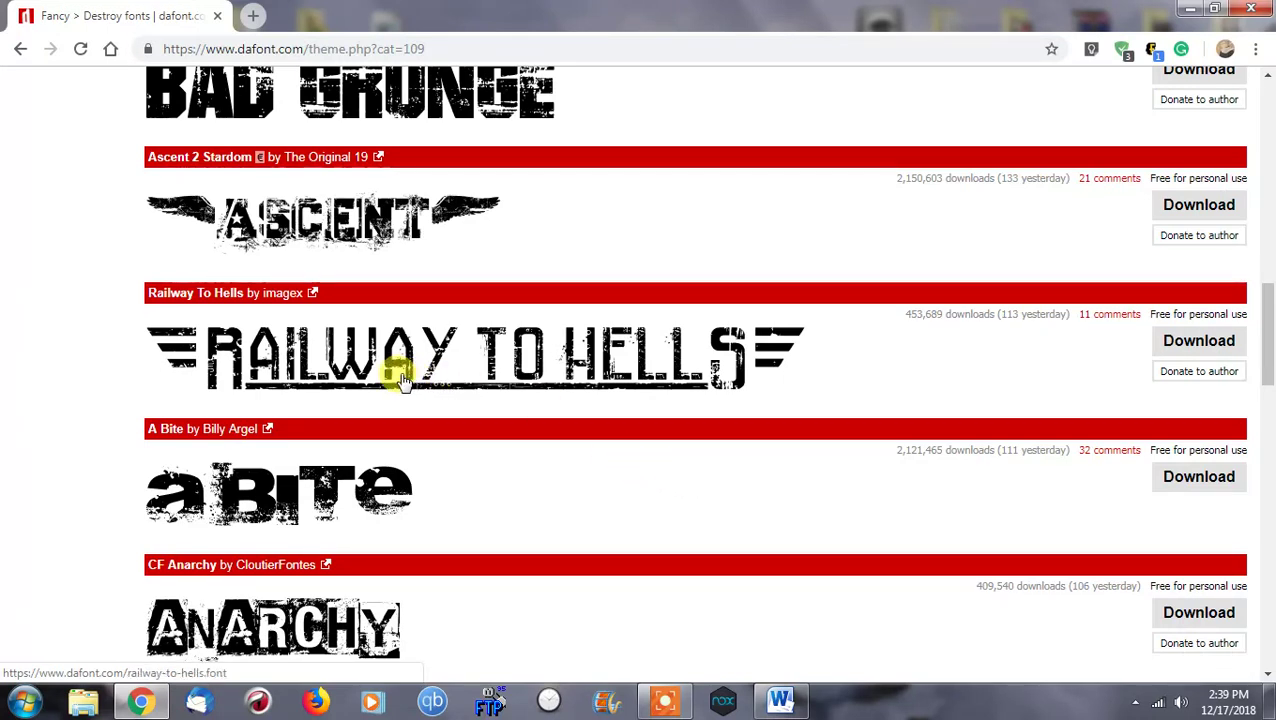
left_click(1178, 345)
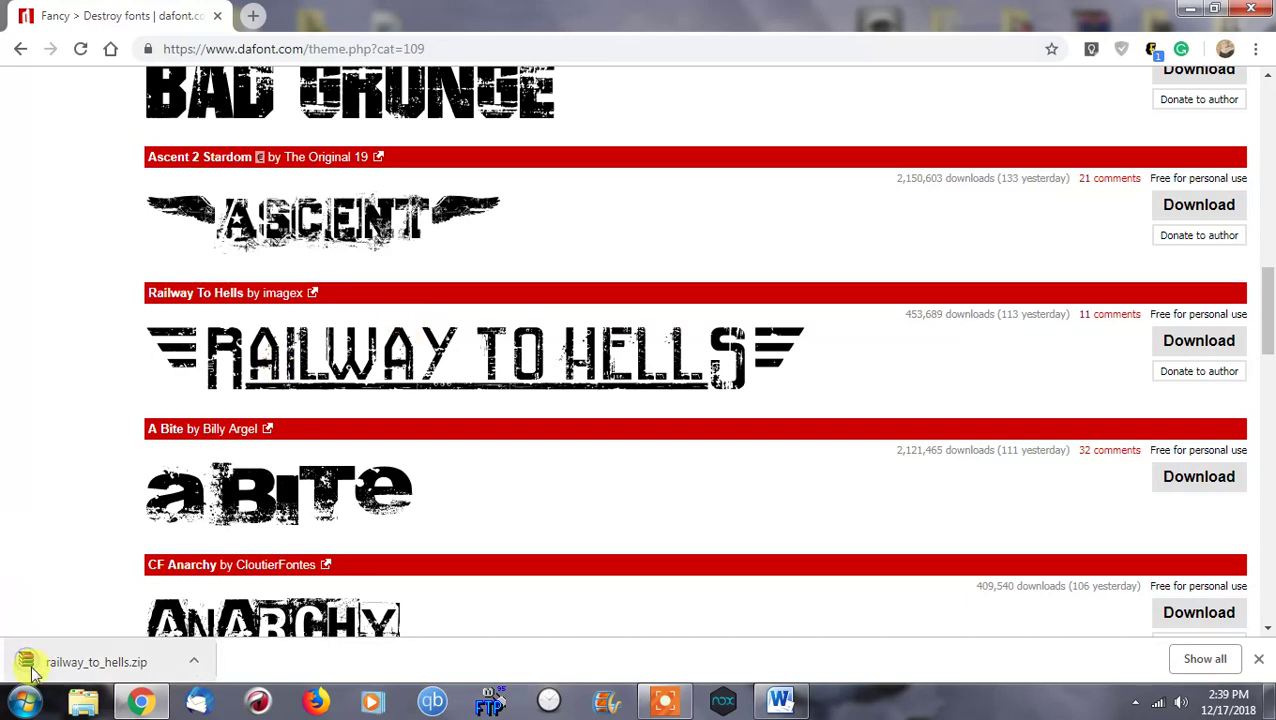
Open railway_to_hells.zip in WinRAR, dismiss the RARLAB notice and go back to the browser.
left_click(112, 665)
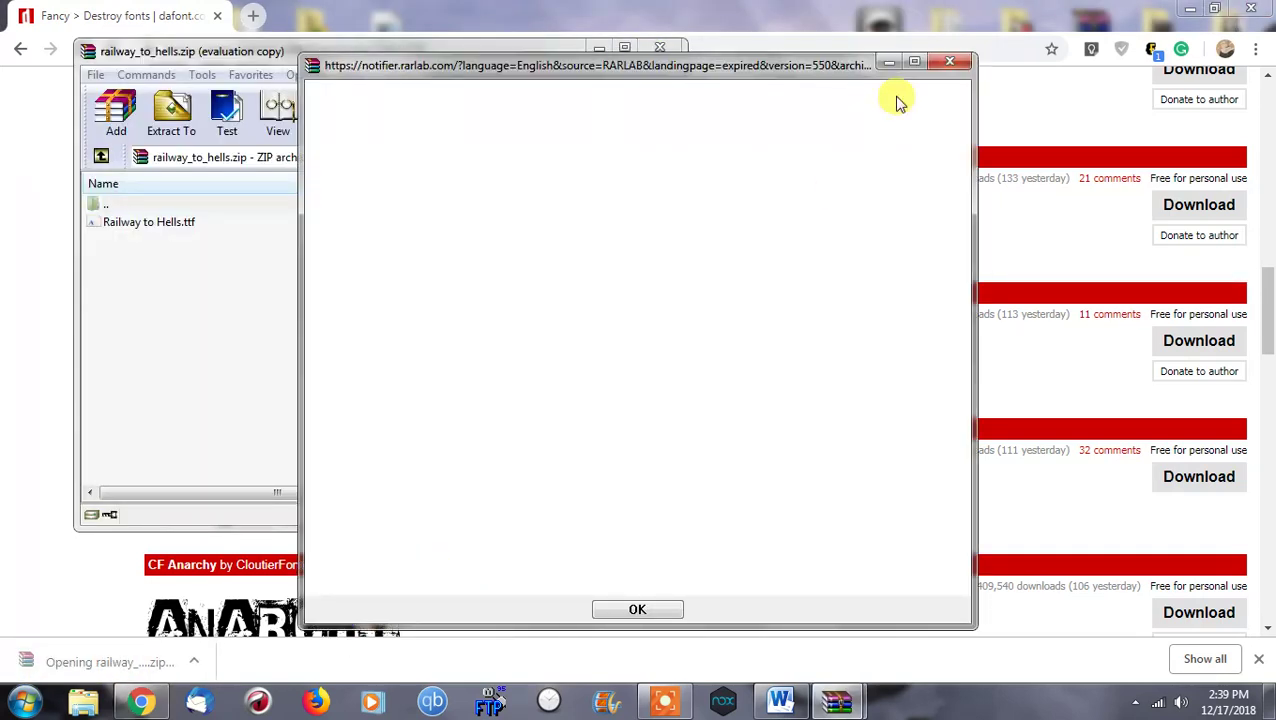
left_click(950, 62)
left_click(560, 8)
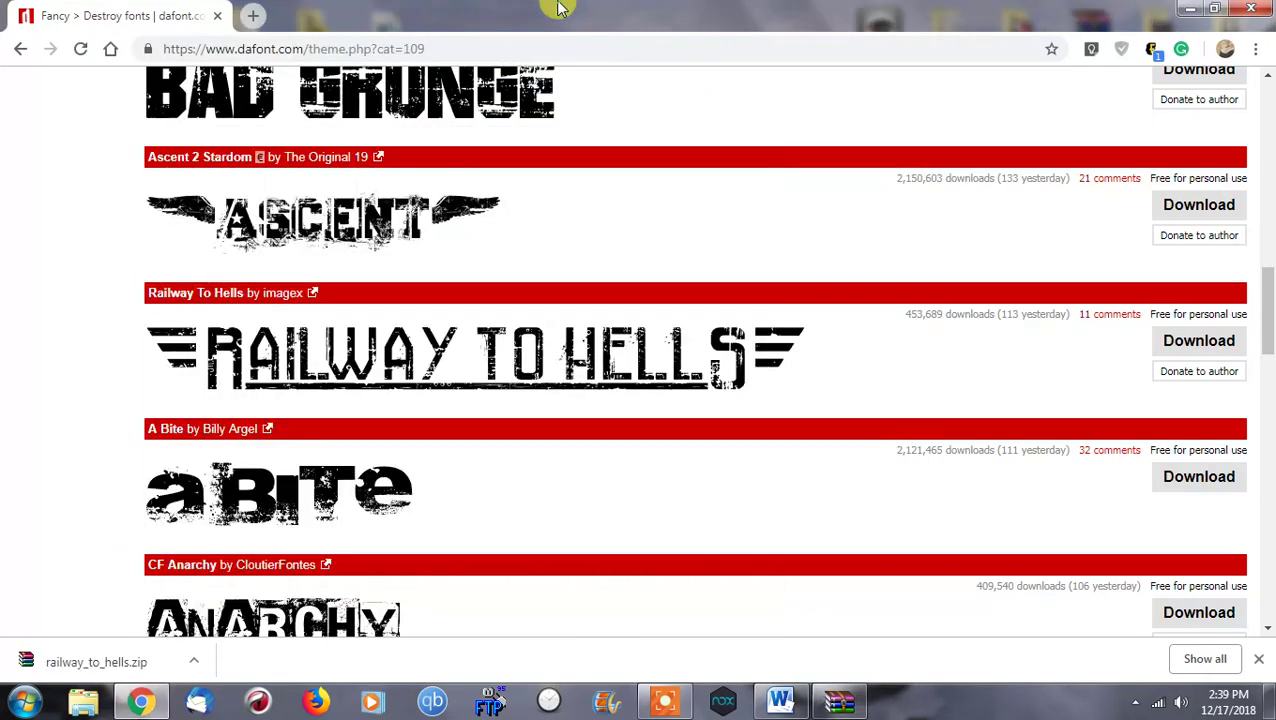
left_click_drag(1268, 298, 1230, 40)
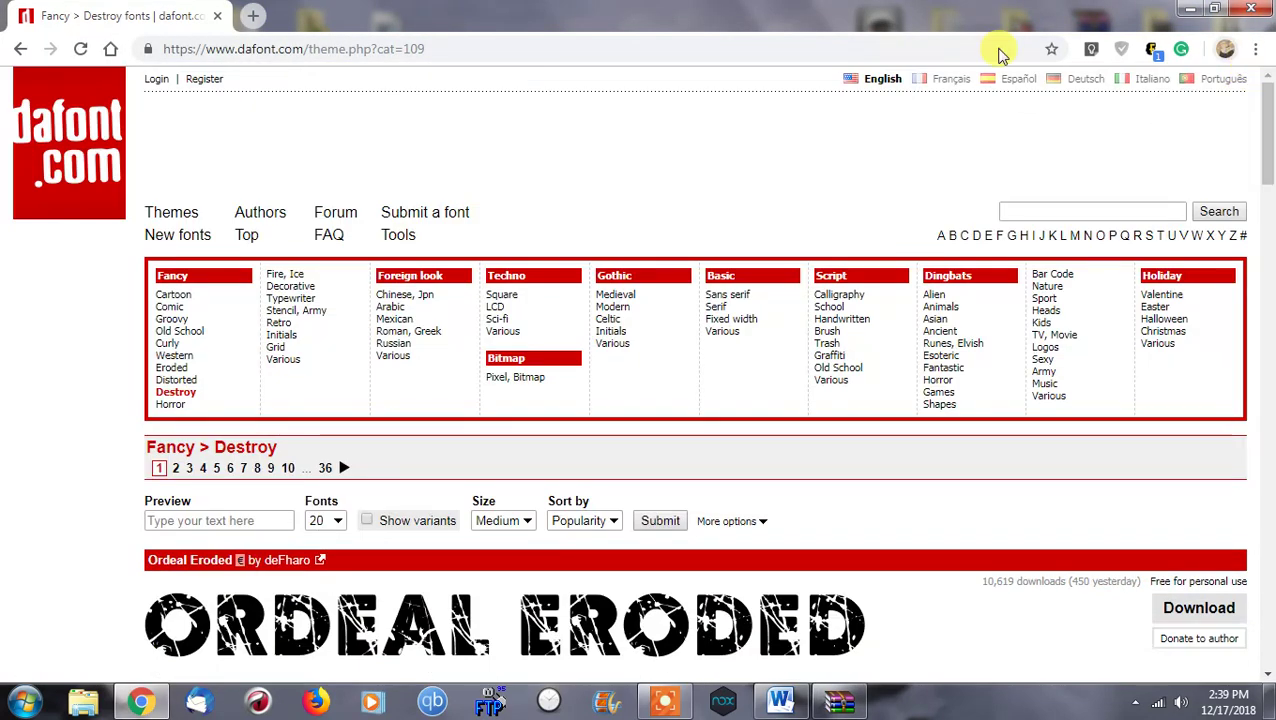
Read DaFont's 'Other OS...' FAQ on installing fonts in Windows, then go back home.
left_click(20, 49)
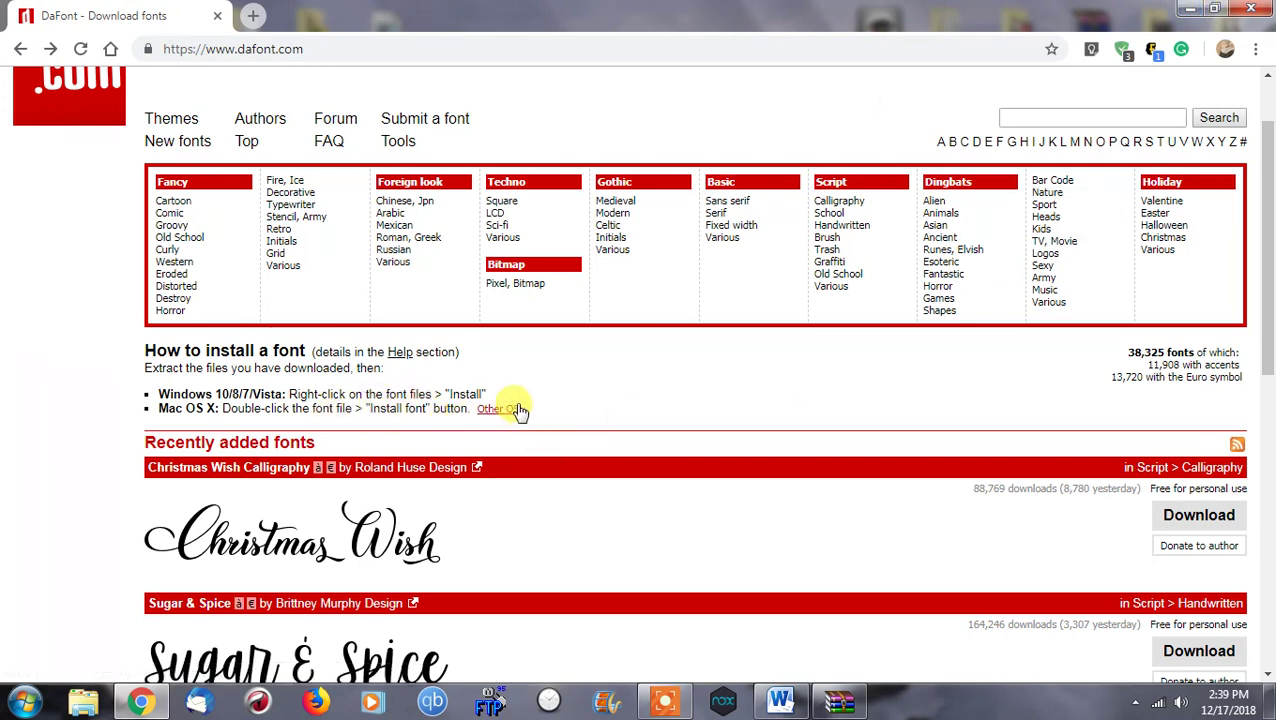
left_click(505, 410)
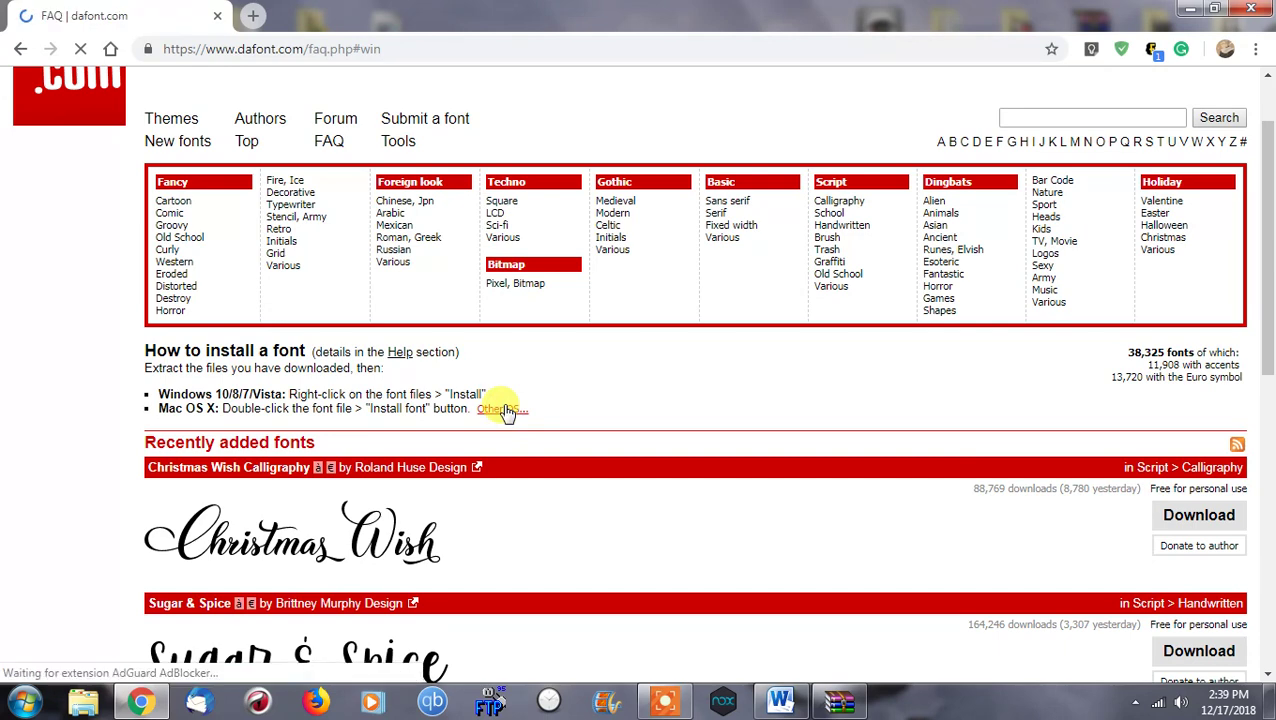
left_click(18, 48)
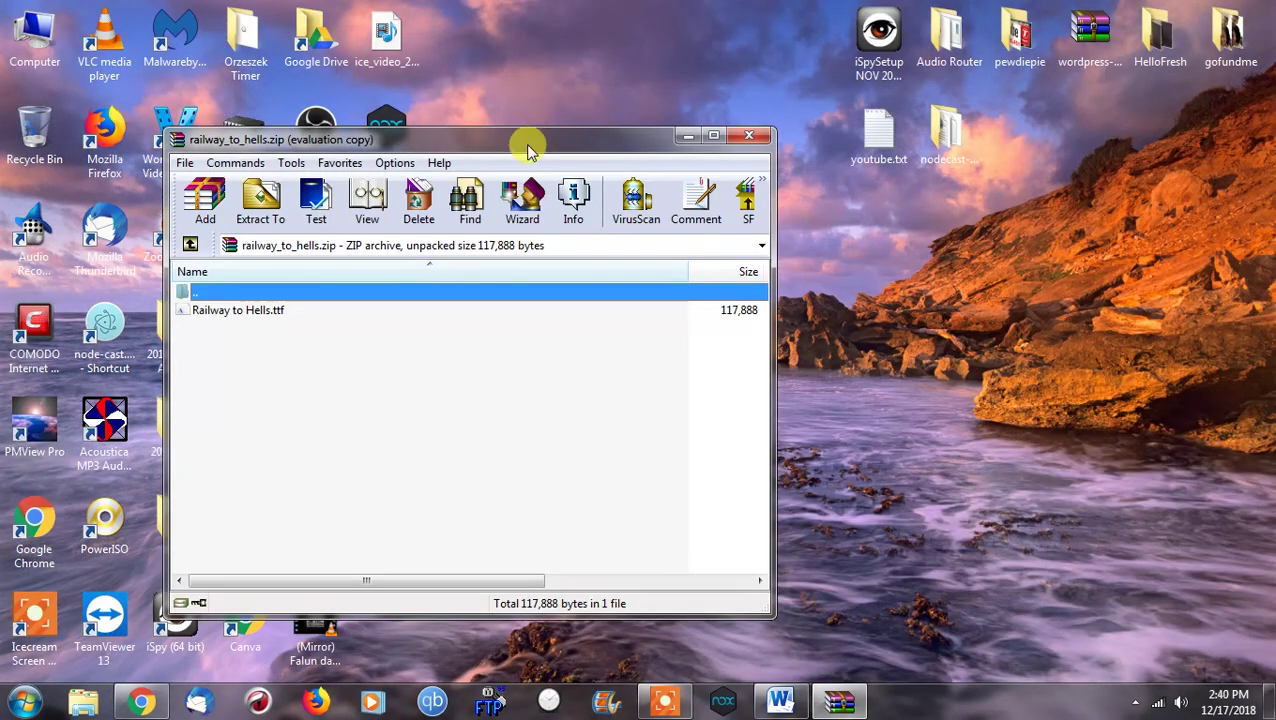
Open the Fonts folder from Start search, drag Railway to Hells.ttf into it, then close it.
left_click_drag(527, 142, 484, 114)
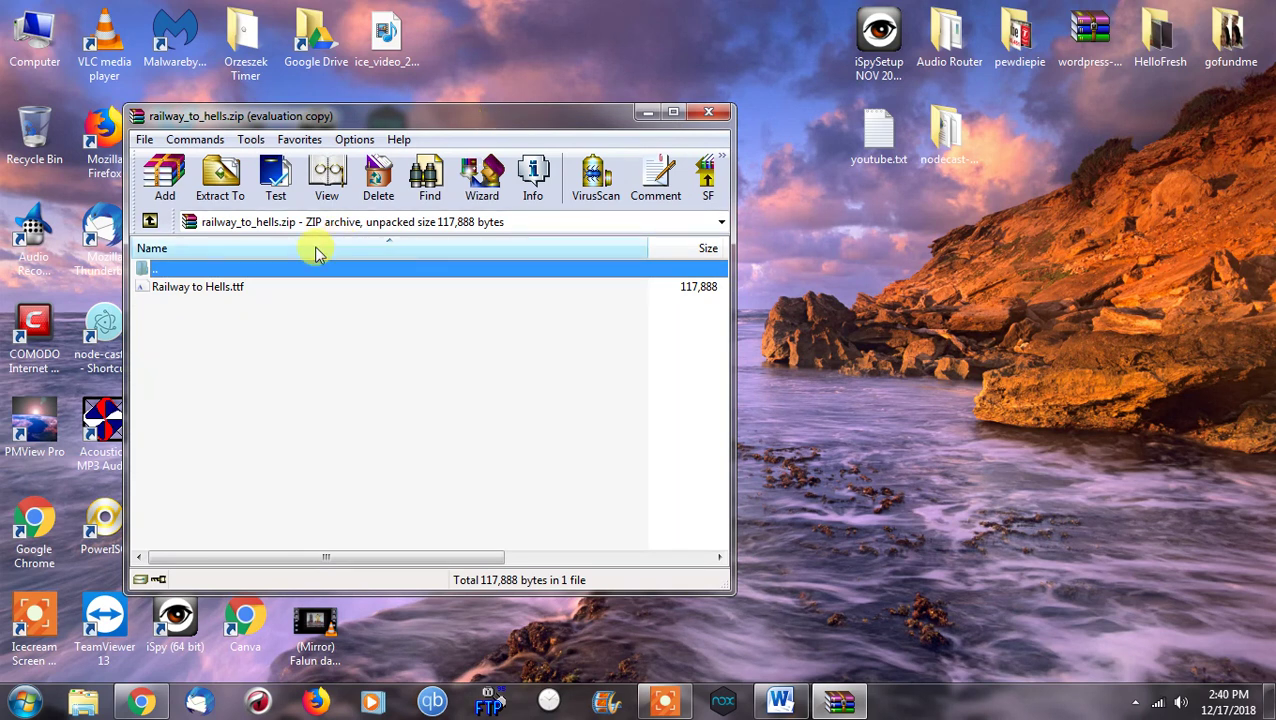
left_click(24, 700)
type("FONT")
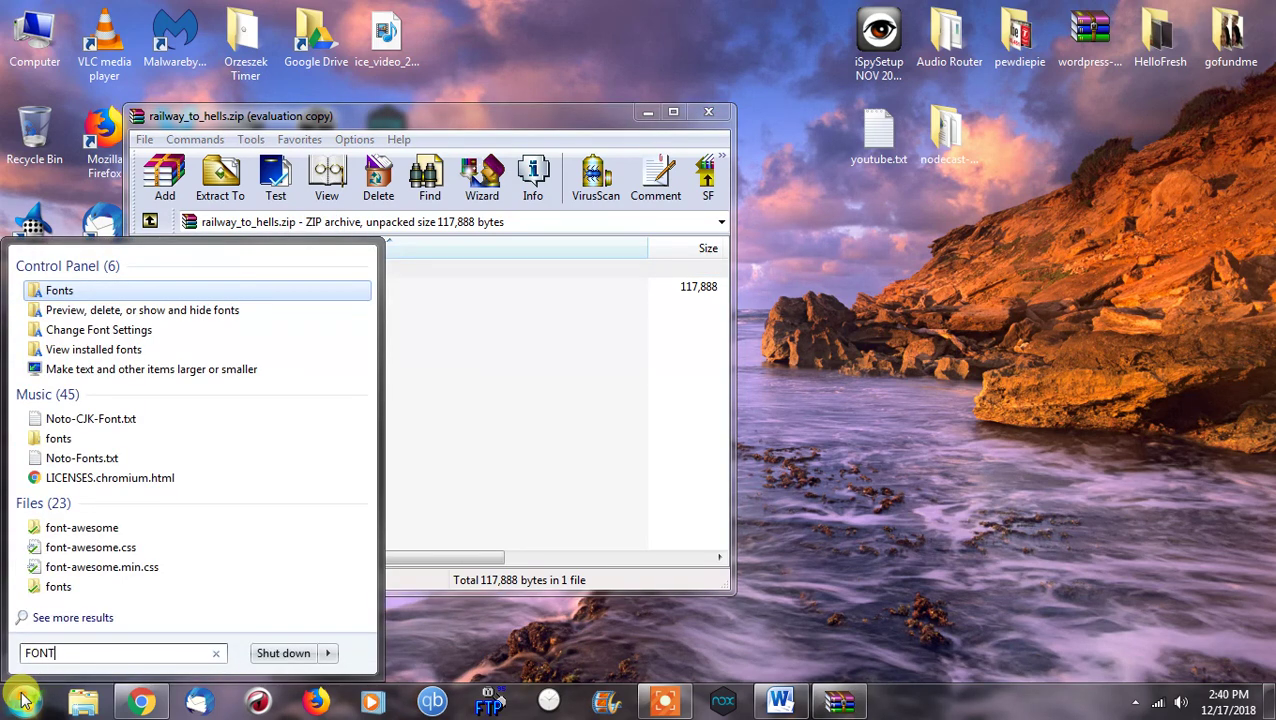
left_click(60, 290)
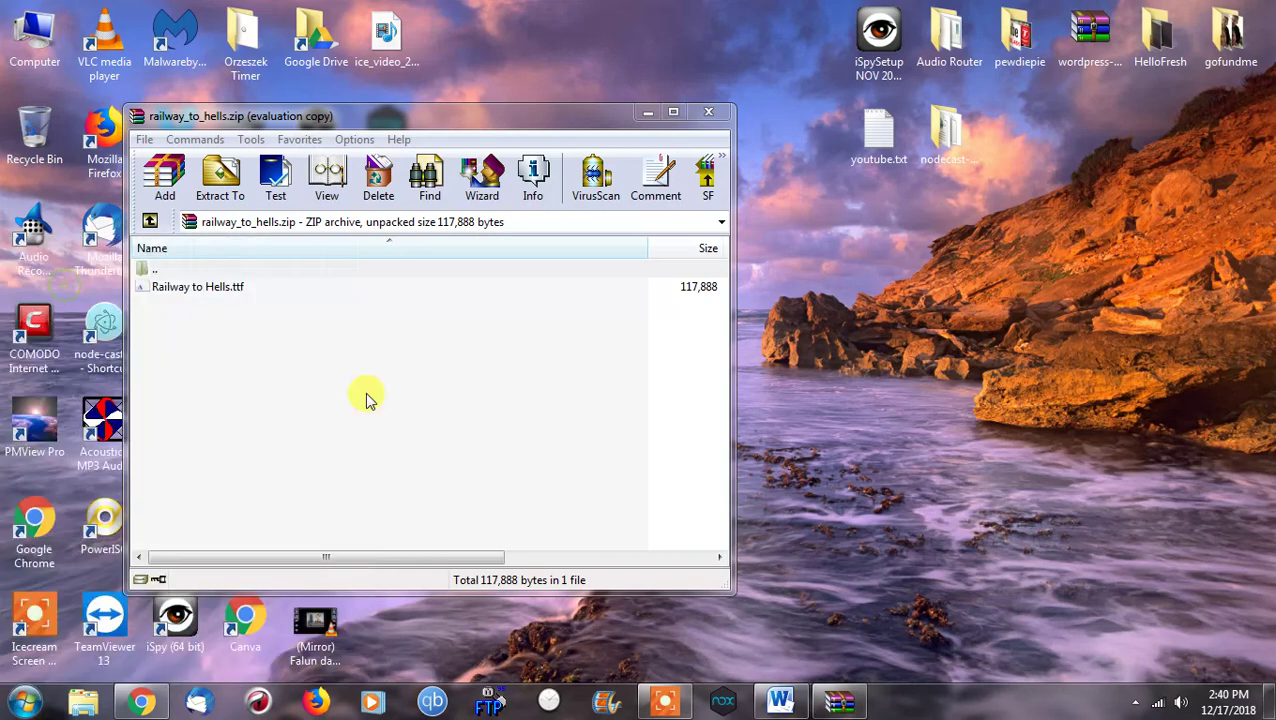
left_click_drag(649, 114, 997, 148)
left_click(430, 114)
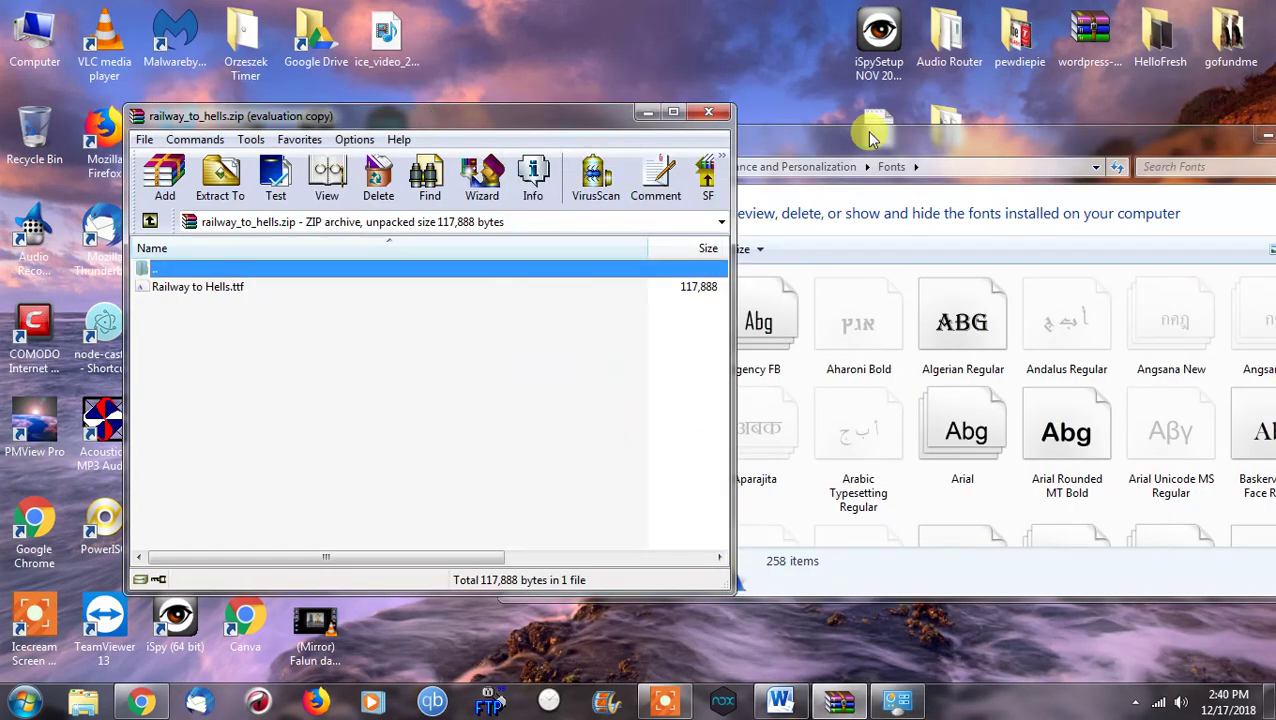
left_click_drag(865, 133, 669, 120)
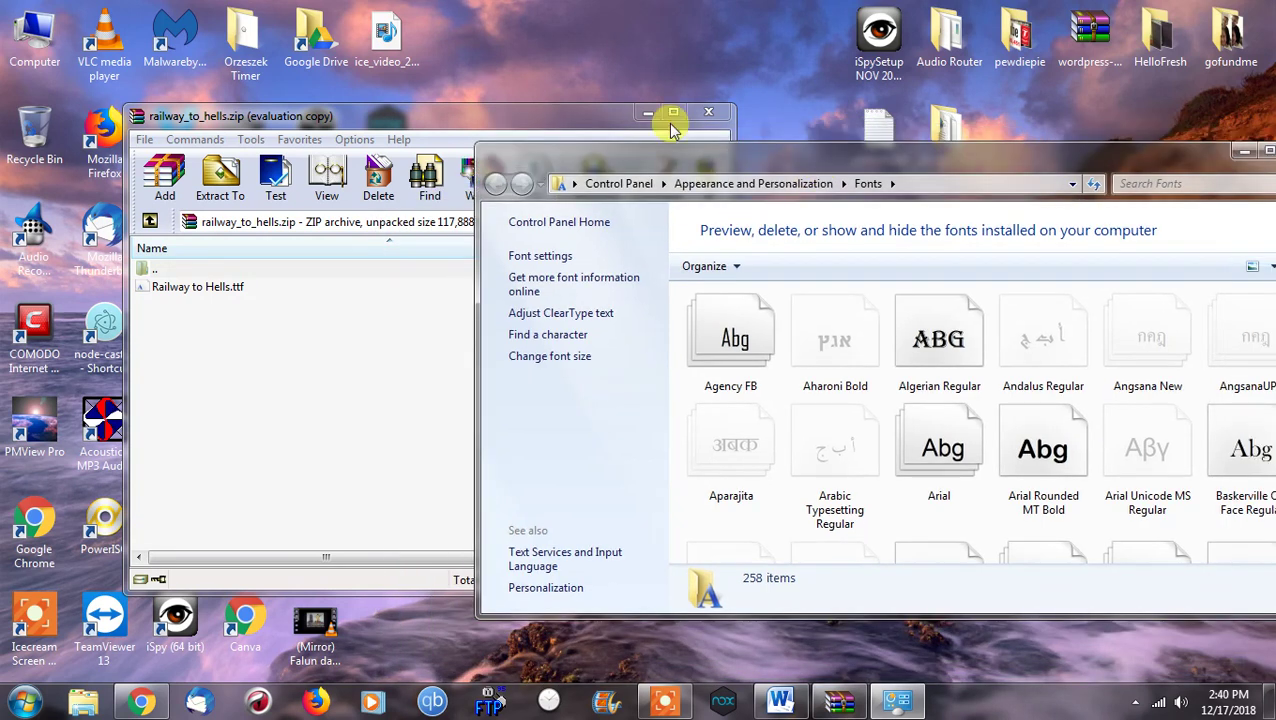
left_click(207, 287)
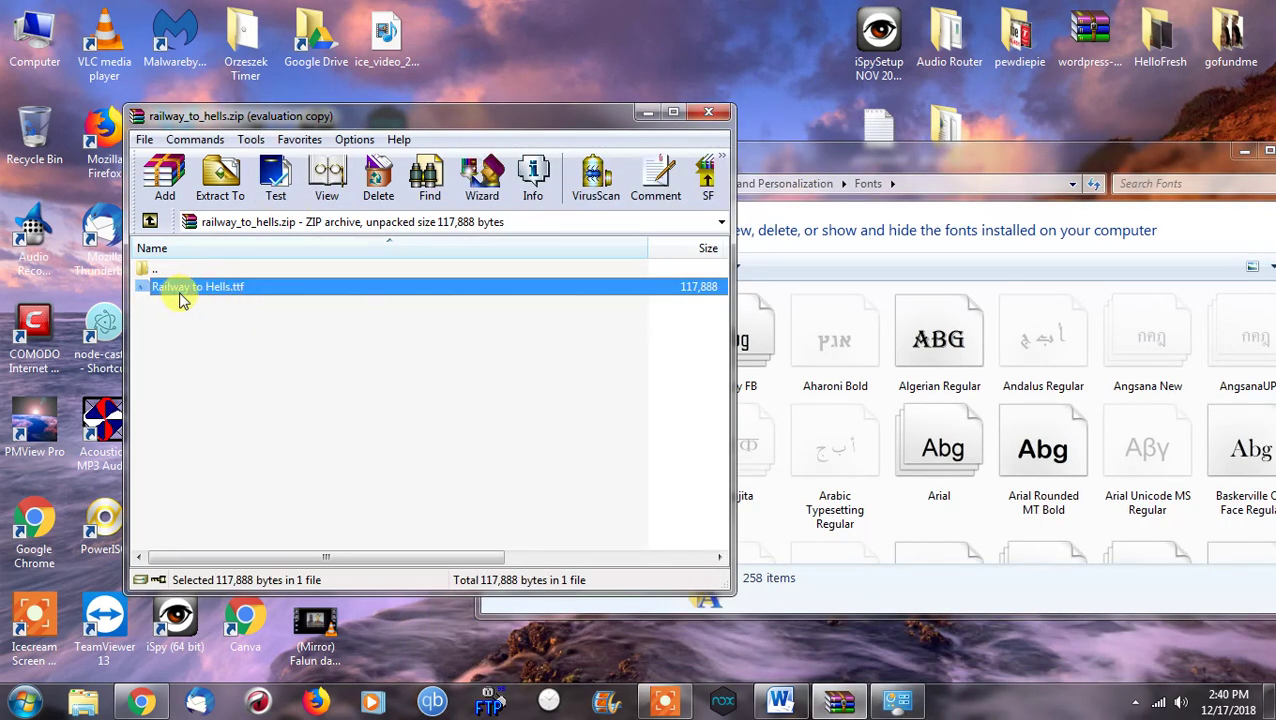
left_click_drag(190, 287, 977, 508)
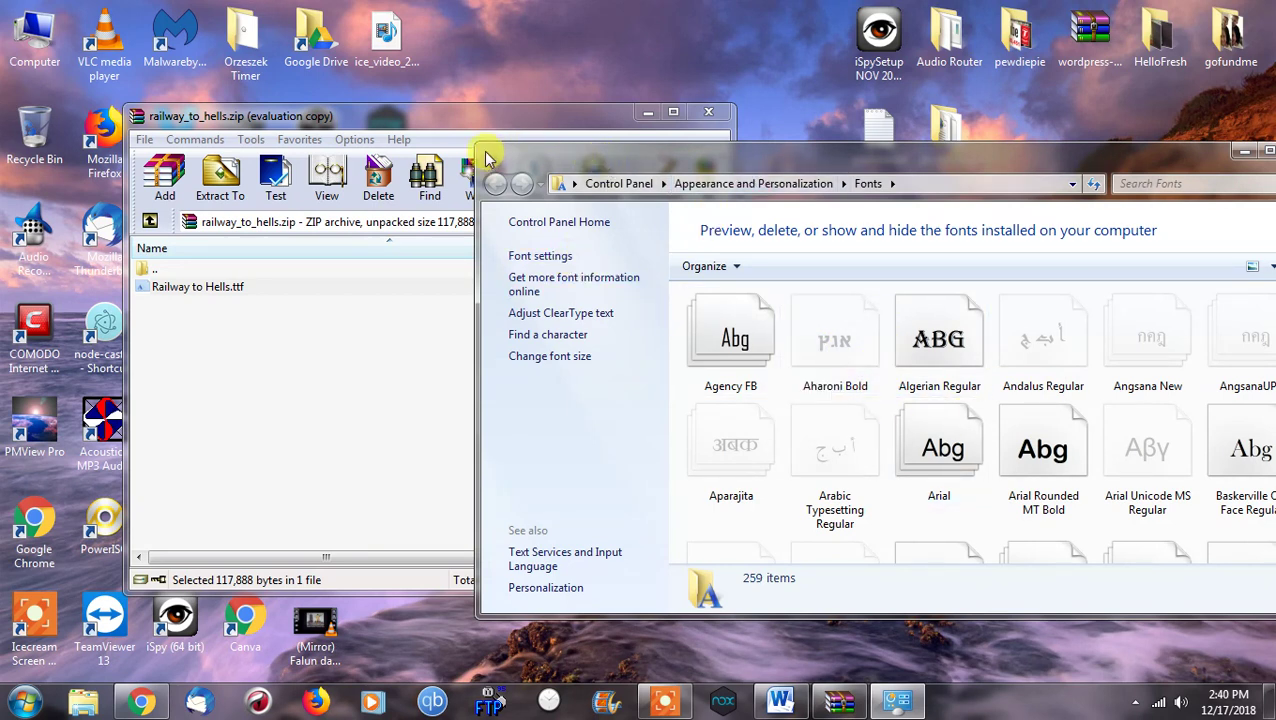
key("alt+F4")
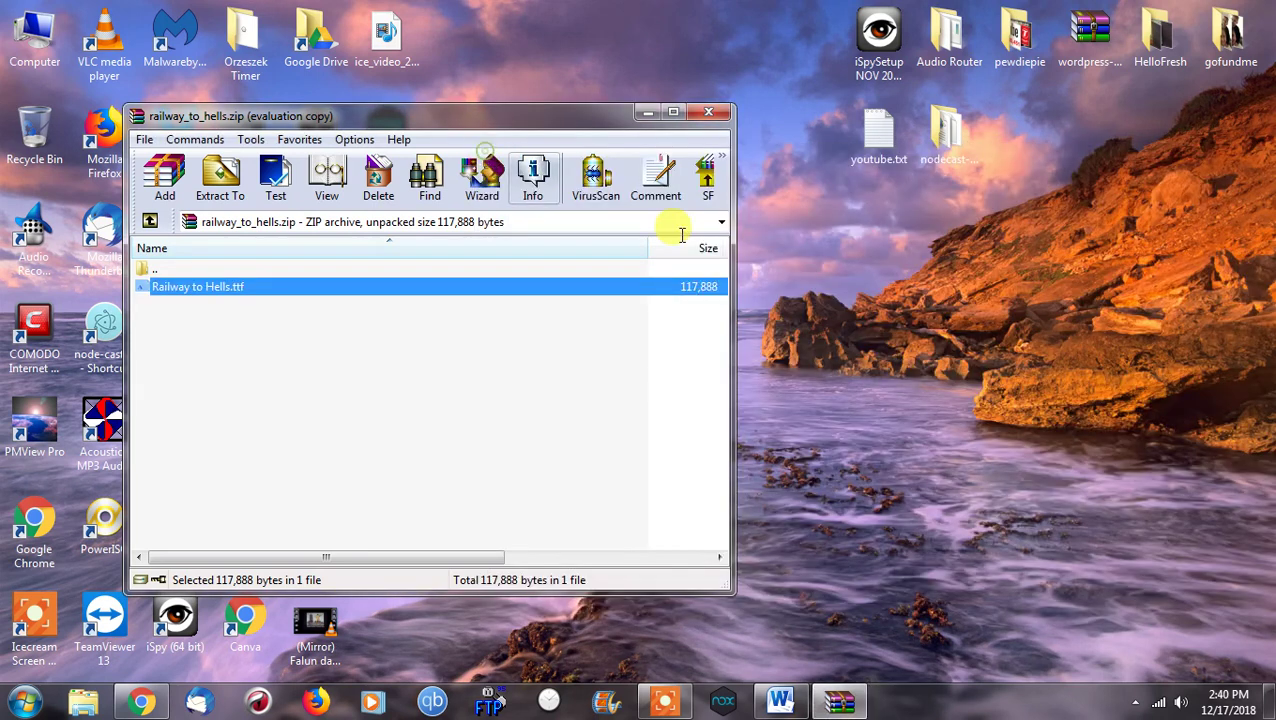
Back in Word, switch the font to Railway To Hells.
left_click(780, 703)
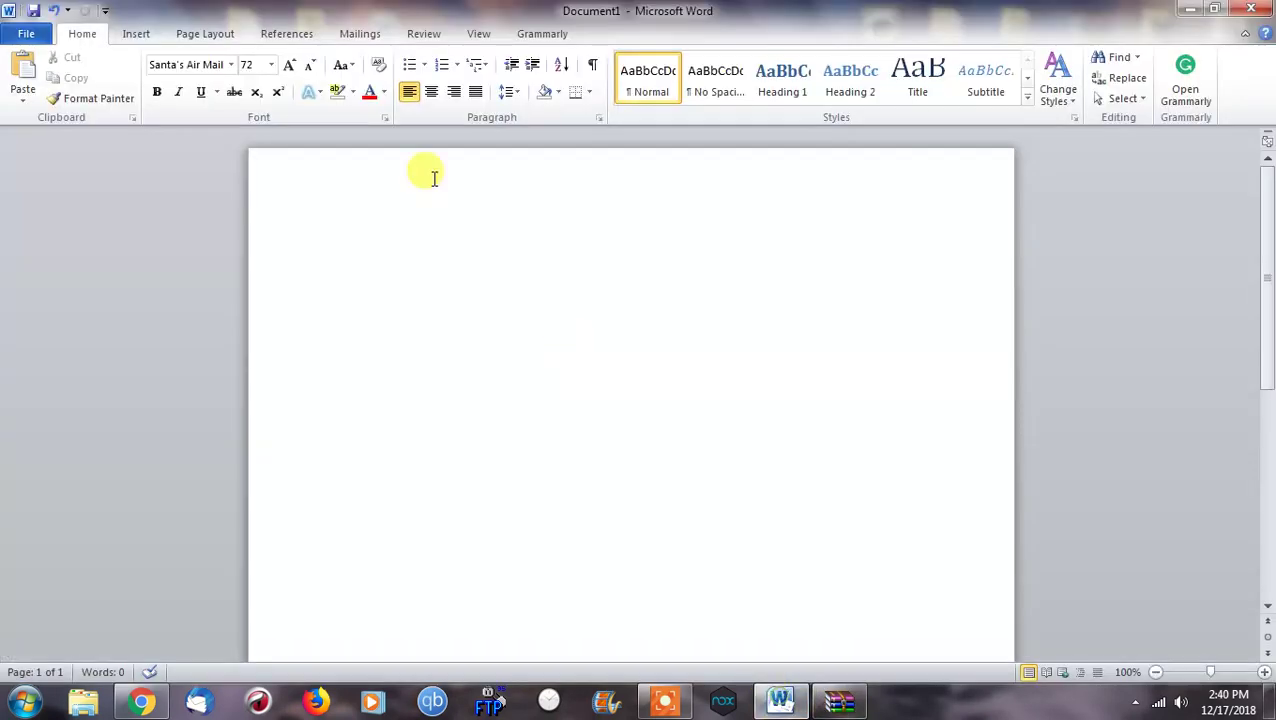
left_click(231, 65)
scroll(320, 200, "down", 2)
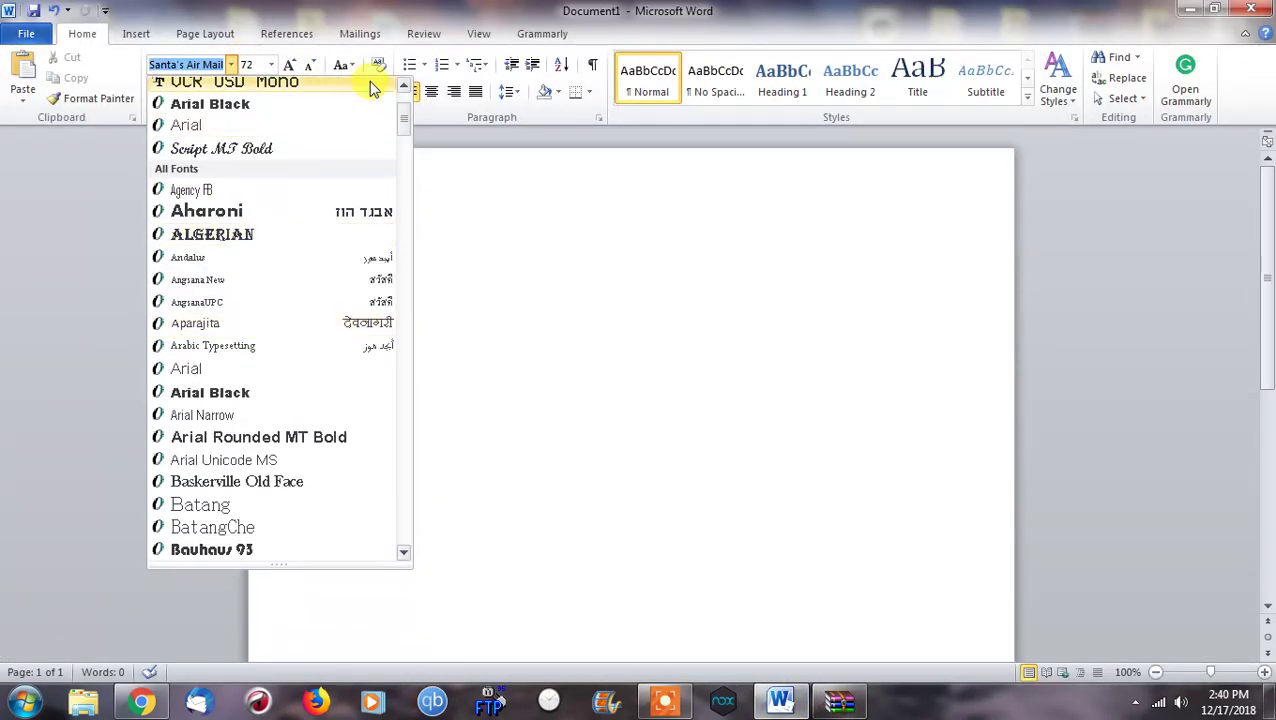
left_click_drag(405, 125, 391, 453)
left_click(300, 466)
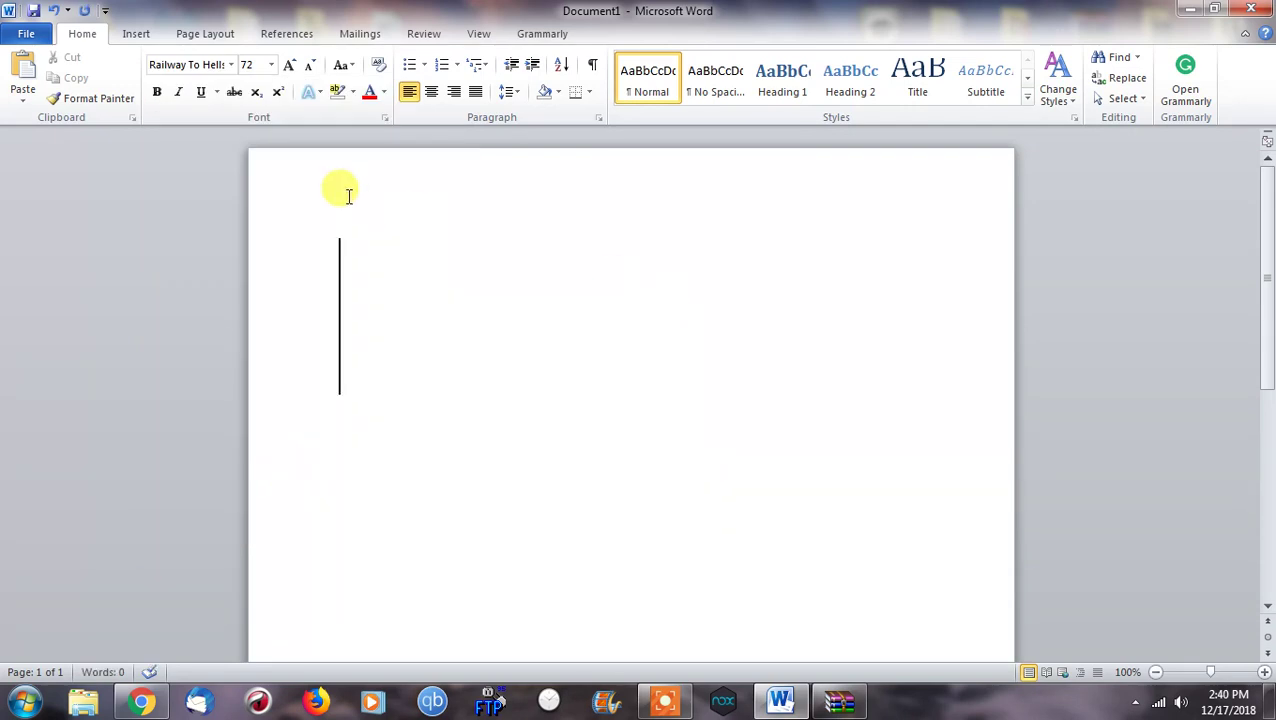
Type TESTING, 123, TESTING and YOU KNOW ME! on separate lines, correcting a typo.
type("TESTING")
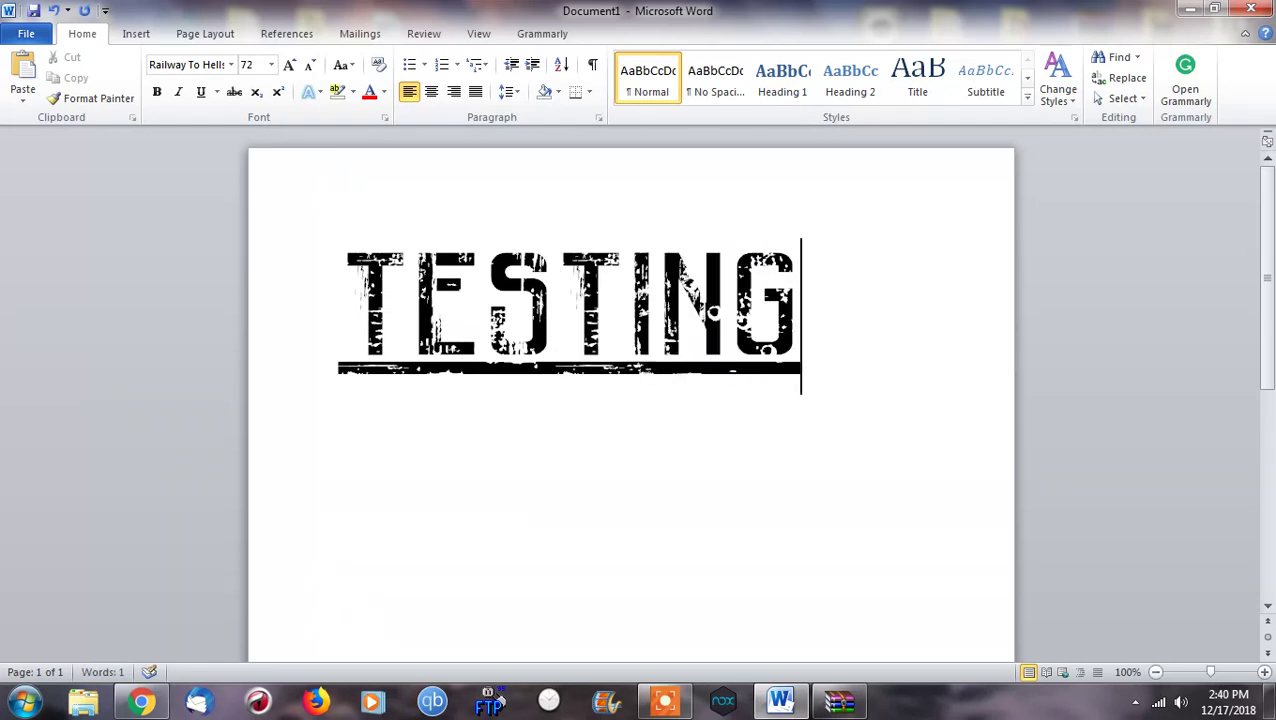
key("Return")
type("123")
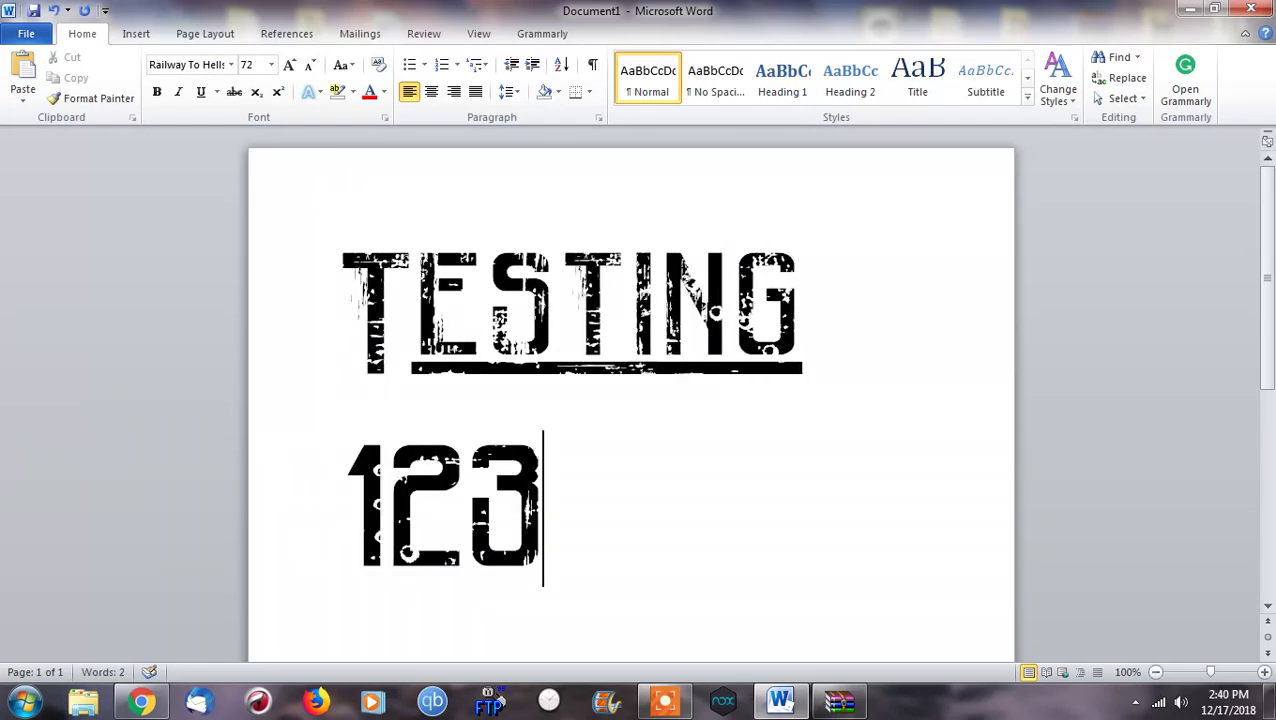
type(" TESTIN")
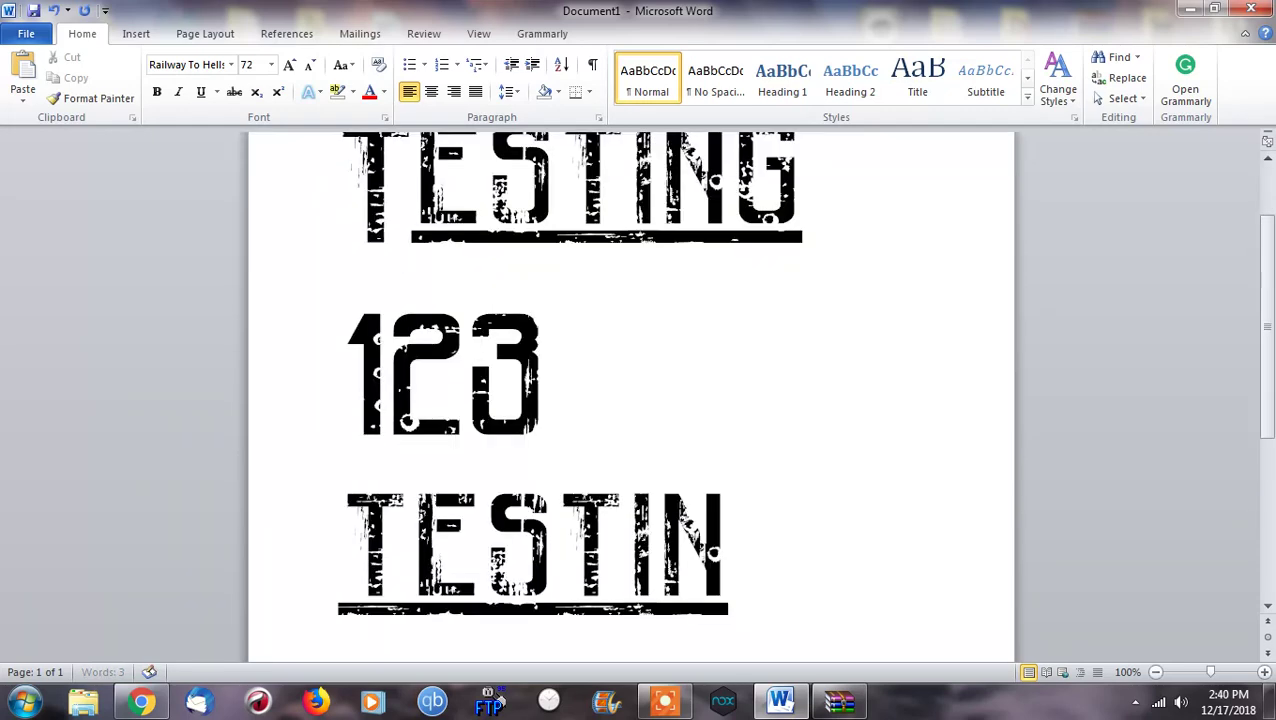
type("G YOU KLN")
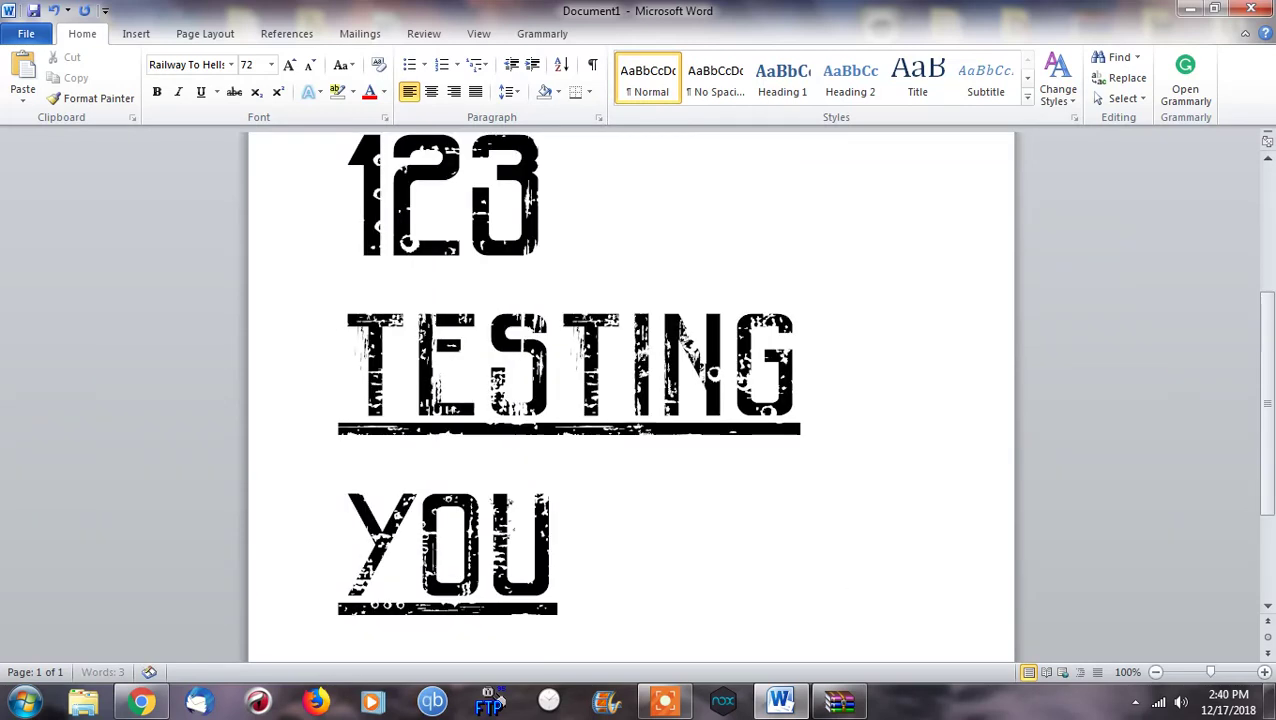
key("BackSpace")
key("BackSpace")
key("BackSpace")
type("KN")
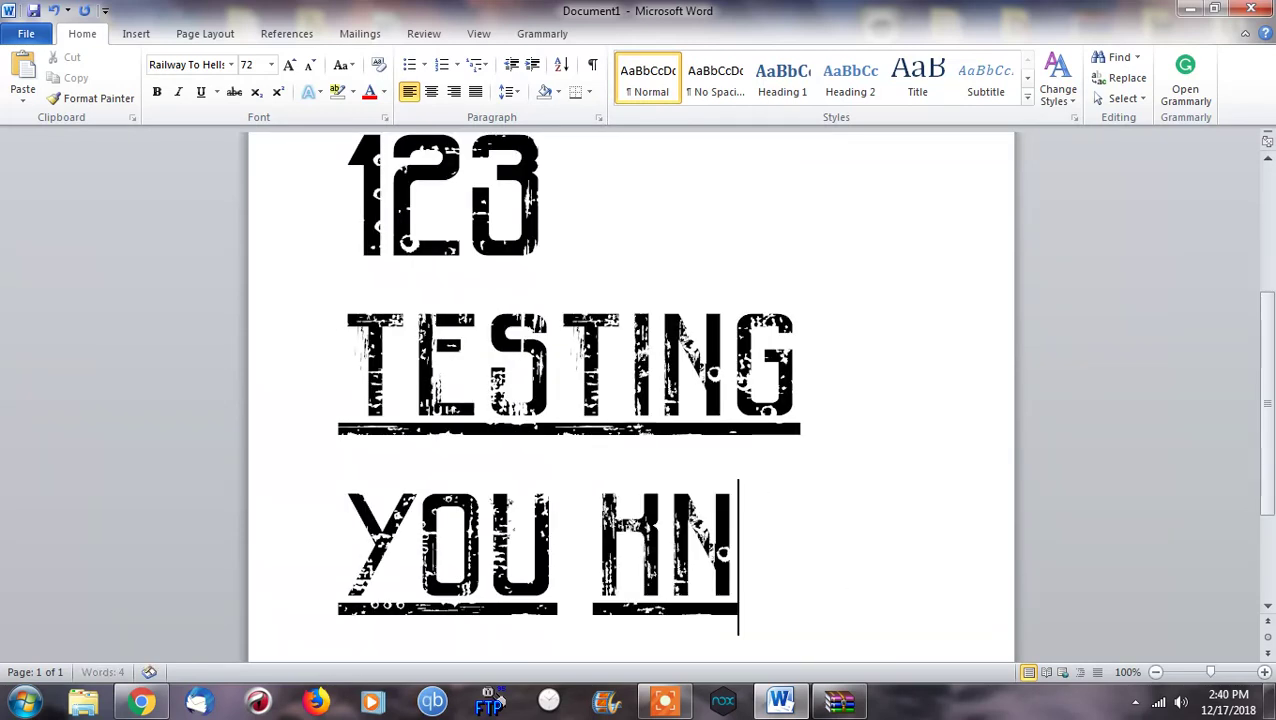
type("OW ME")
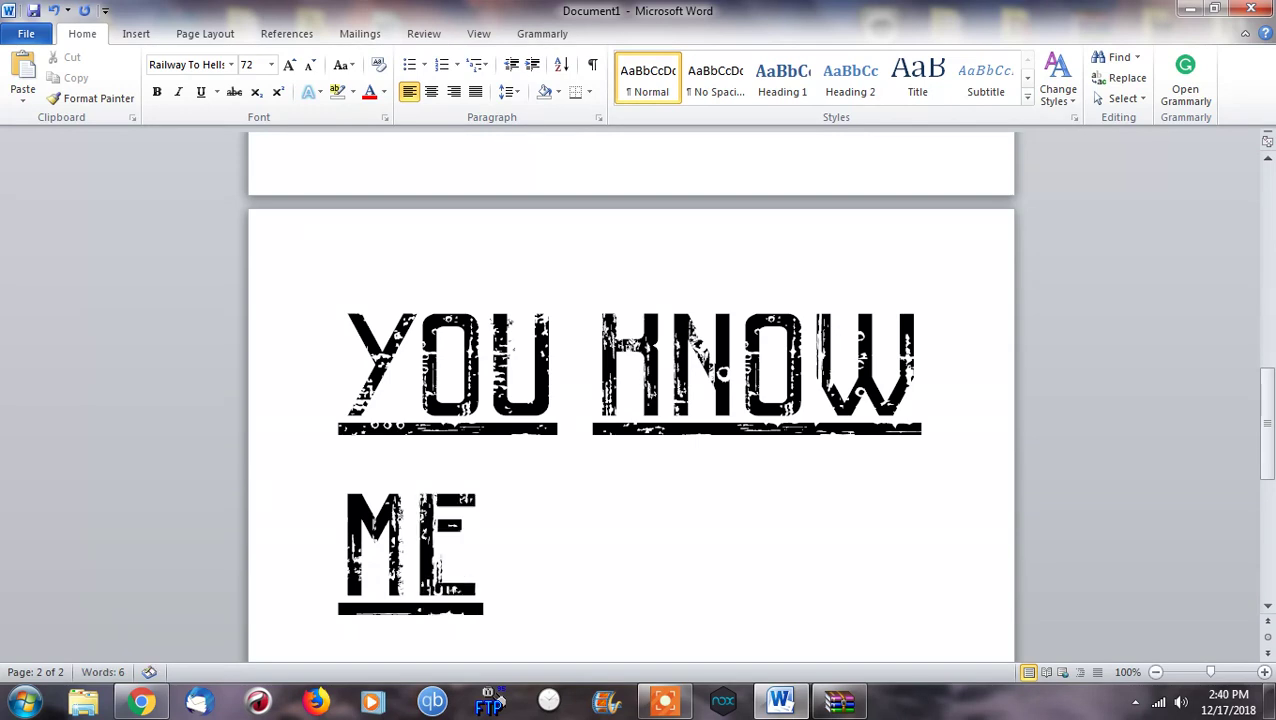
type("!")
Select all the test text, apply red font colour, then deselect to check the result.
key("ctrl+a")
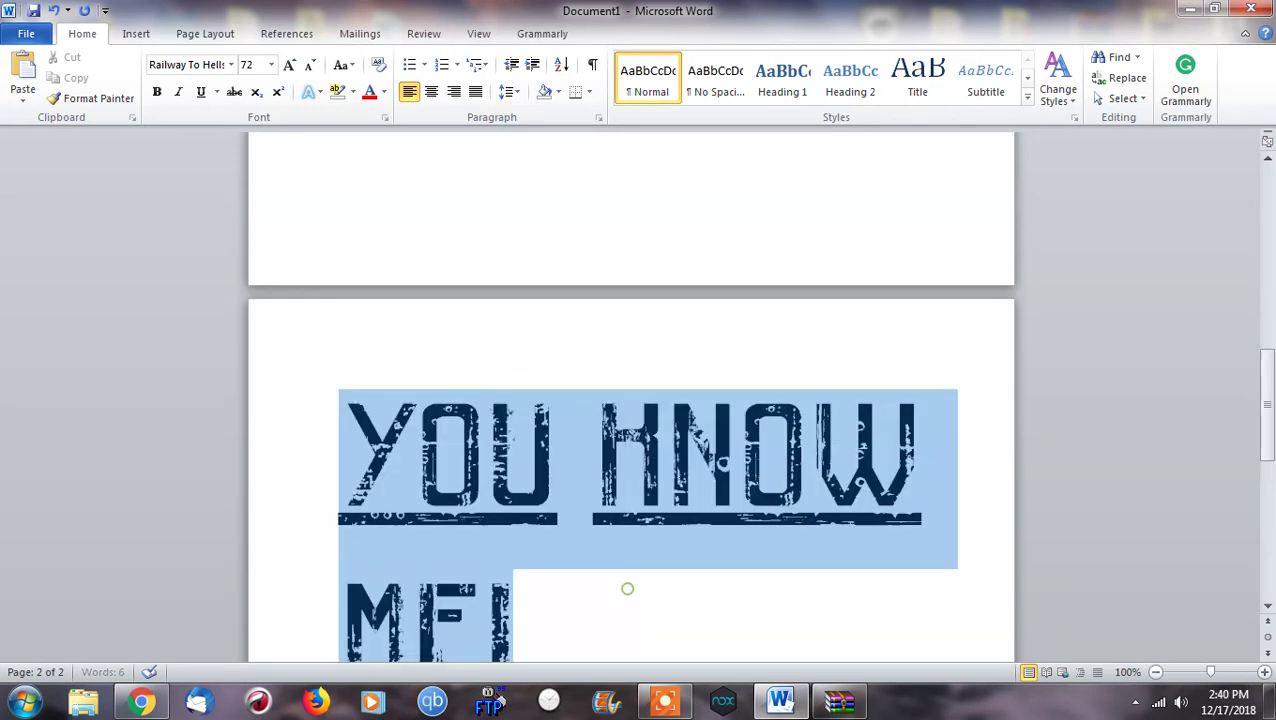
scroll(627, 589, "up", 10)
left_click(308, 95)
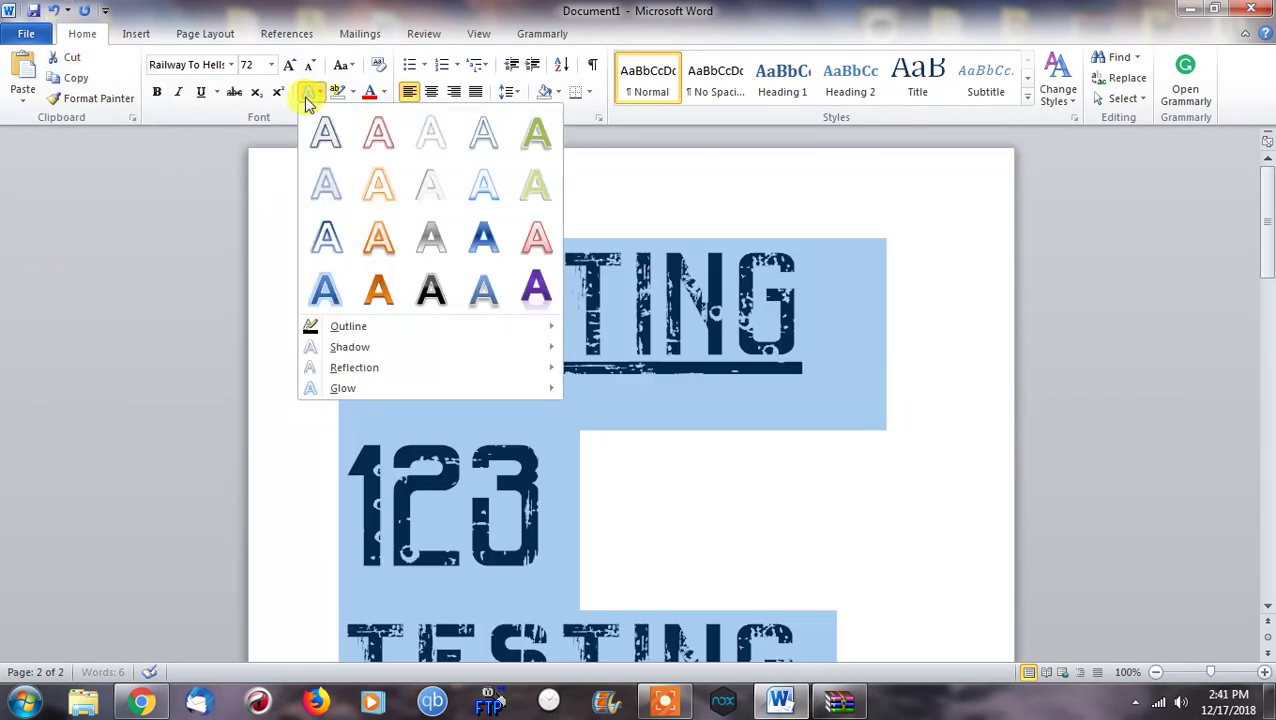
left_click(368, 92)
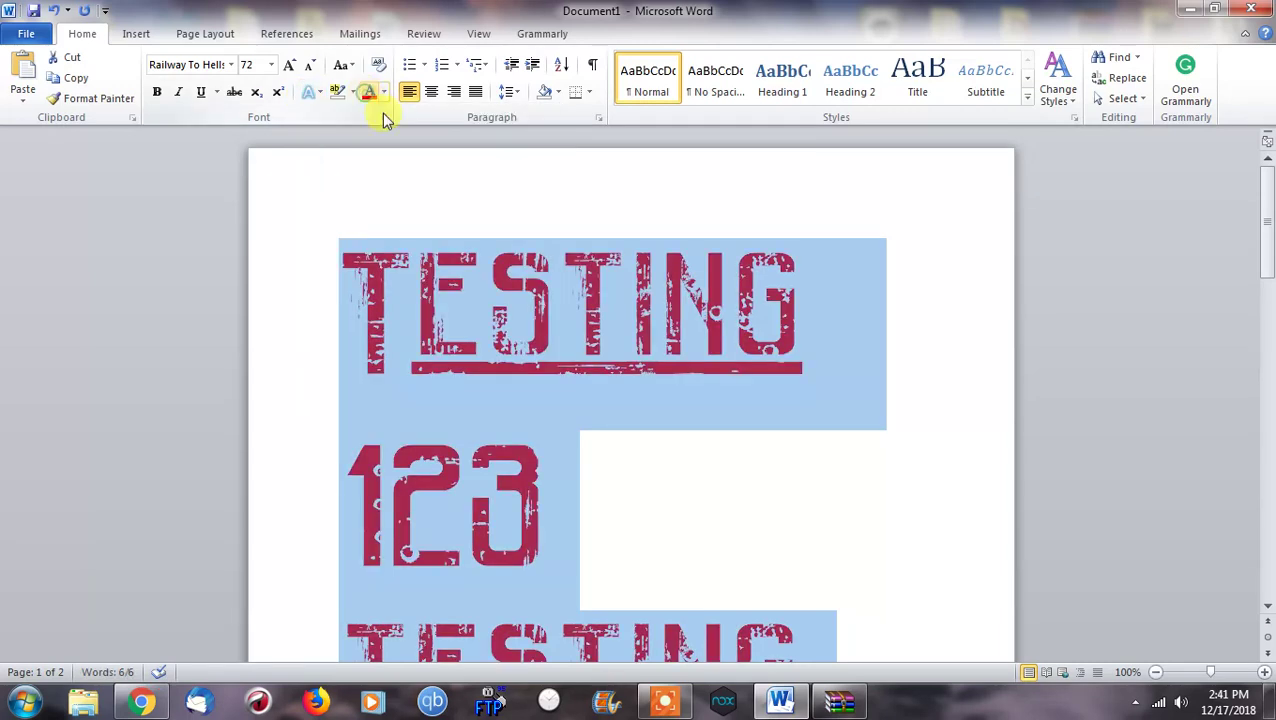
left_click(579, 395)
left_click_drag(675, 538, 318, 352)
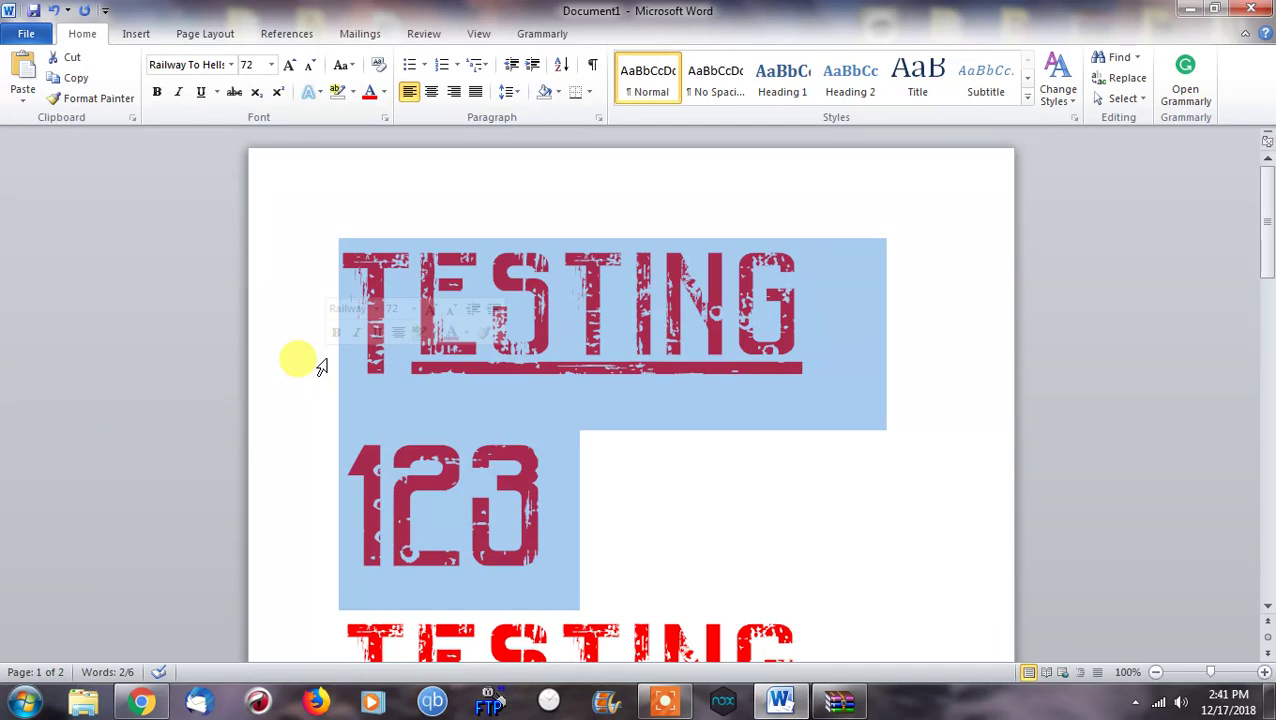
left_click(758, 522)
scroll(760, 520, "down", 2)
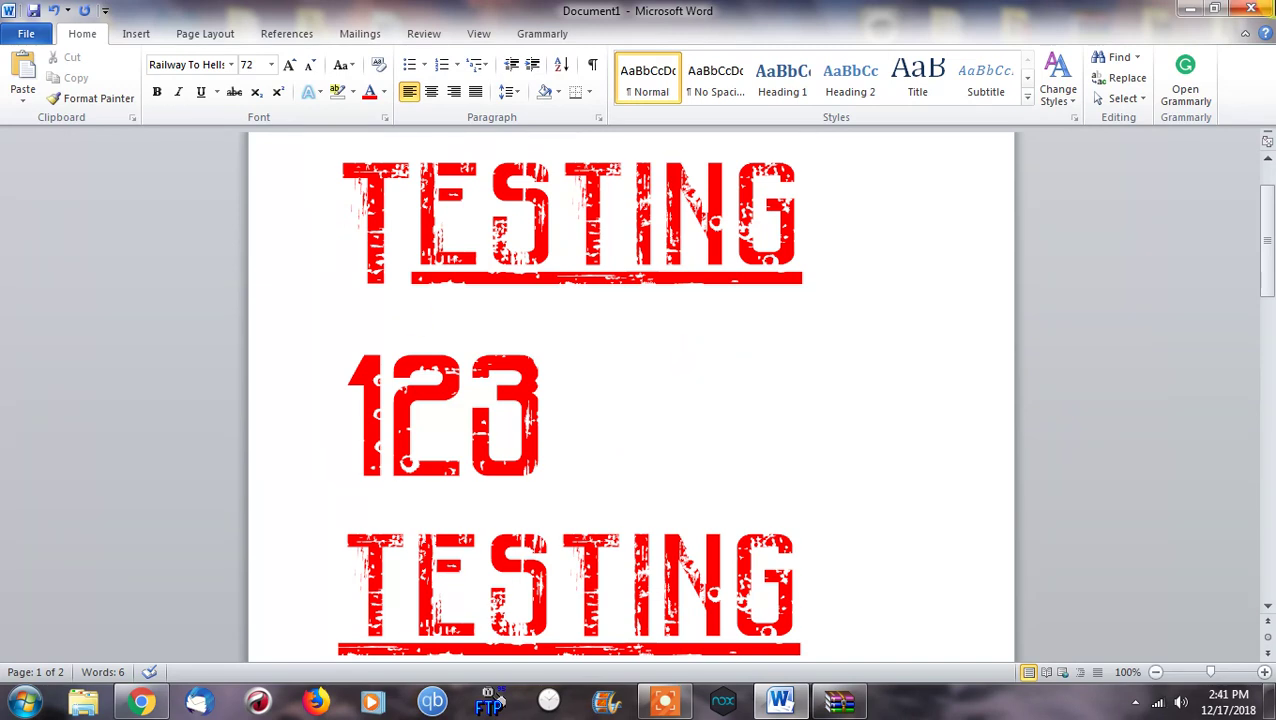
Close Word without saving the document and launch Chrome on dafont.com.
left_click(628, 371)
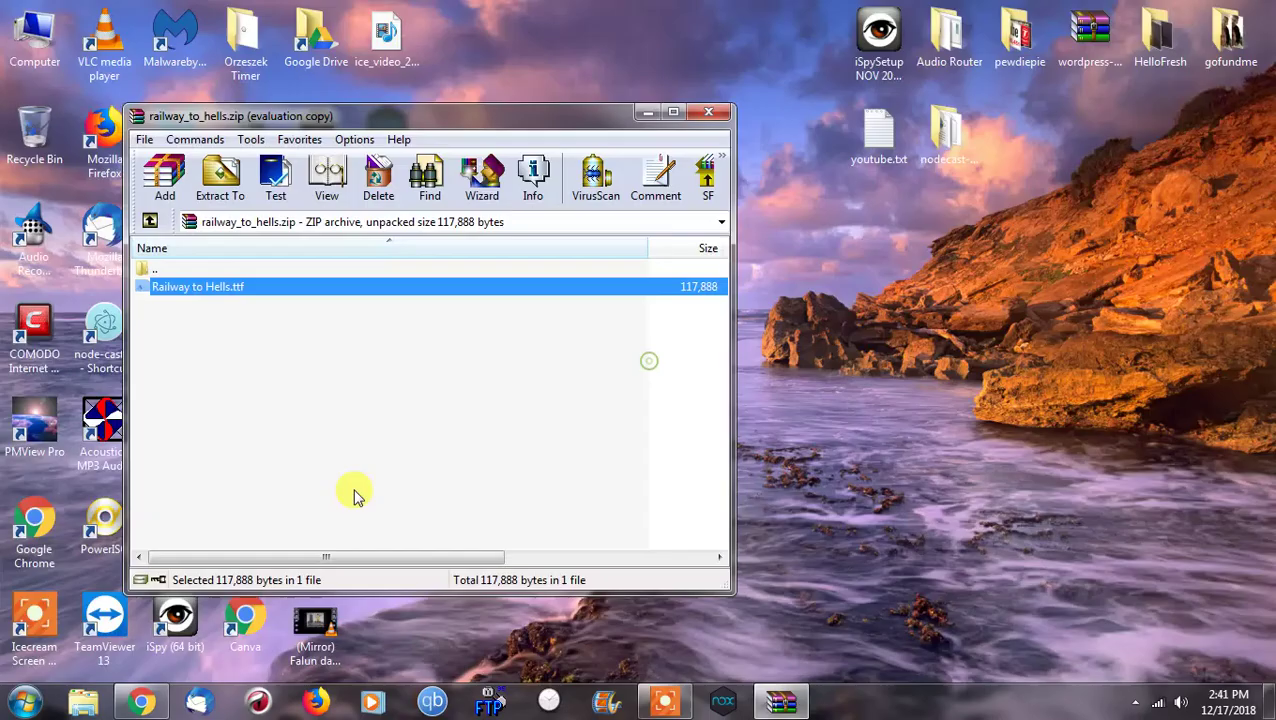
left_click(141, 703)
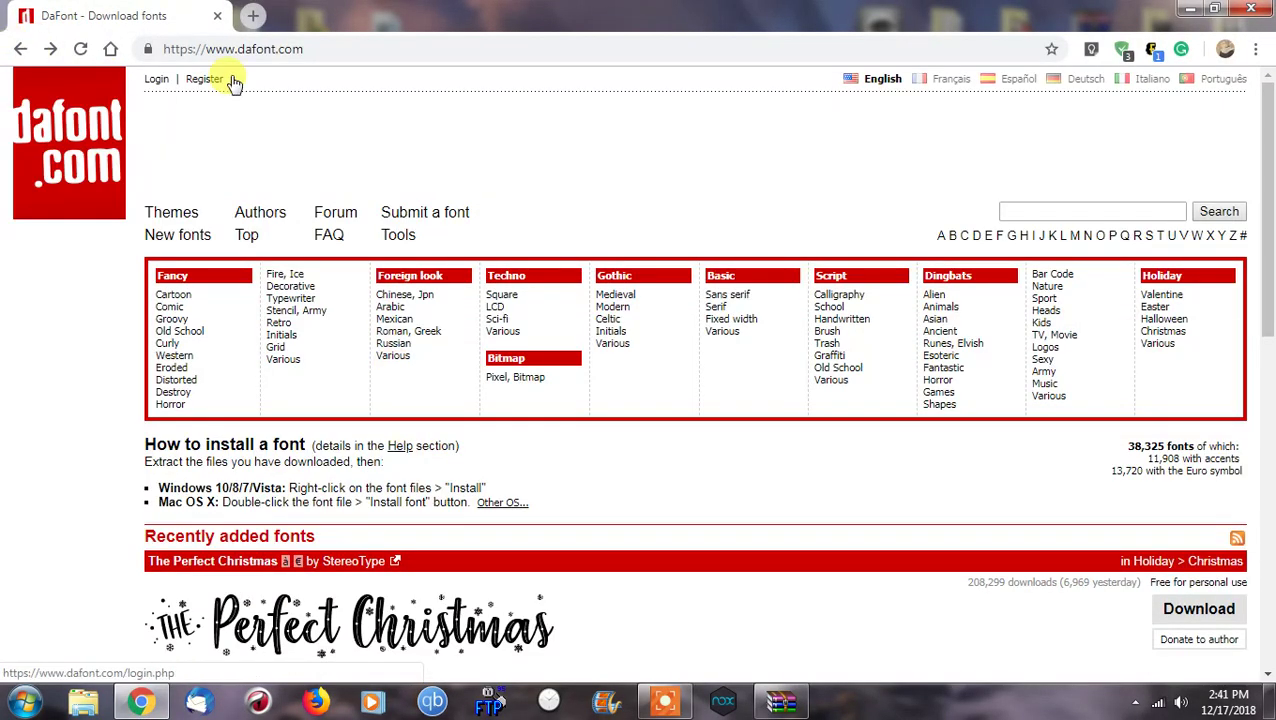
left_click(311, 54)
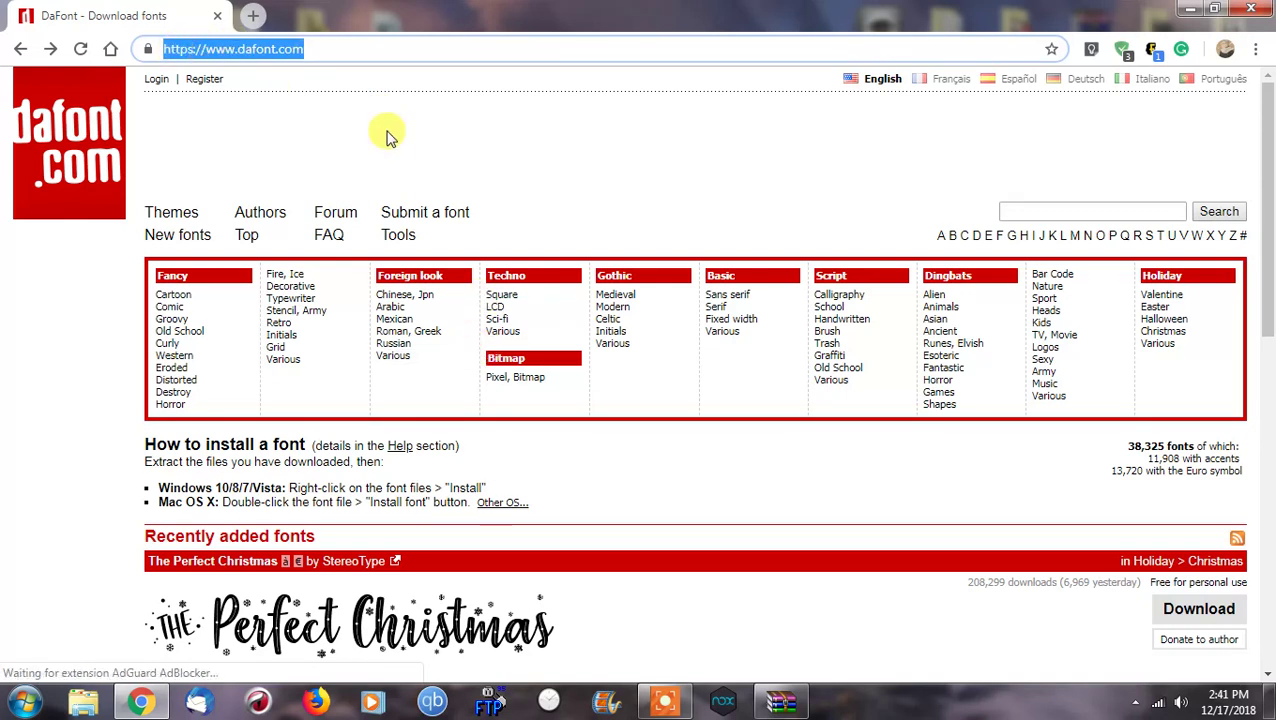
Open the Fancy > Fire, Ice category and browse its fonts, such as Blazed and Iceberg.
scroll(462, 250, "down", 2)
scroll(468, 275, "down", 5)
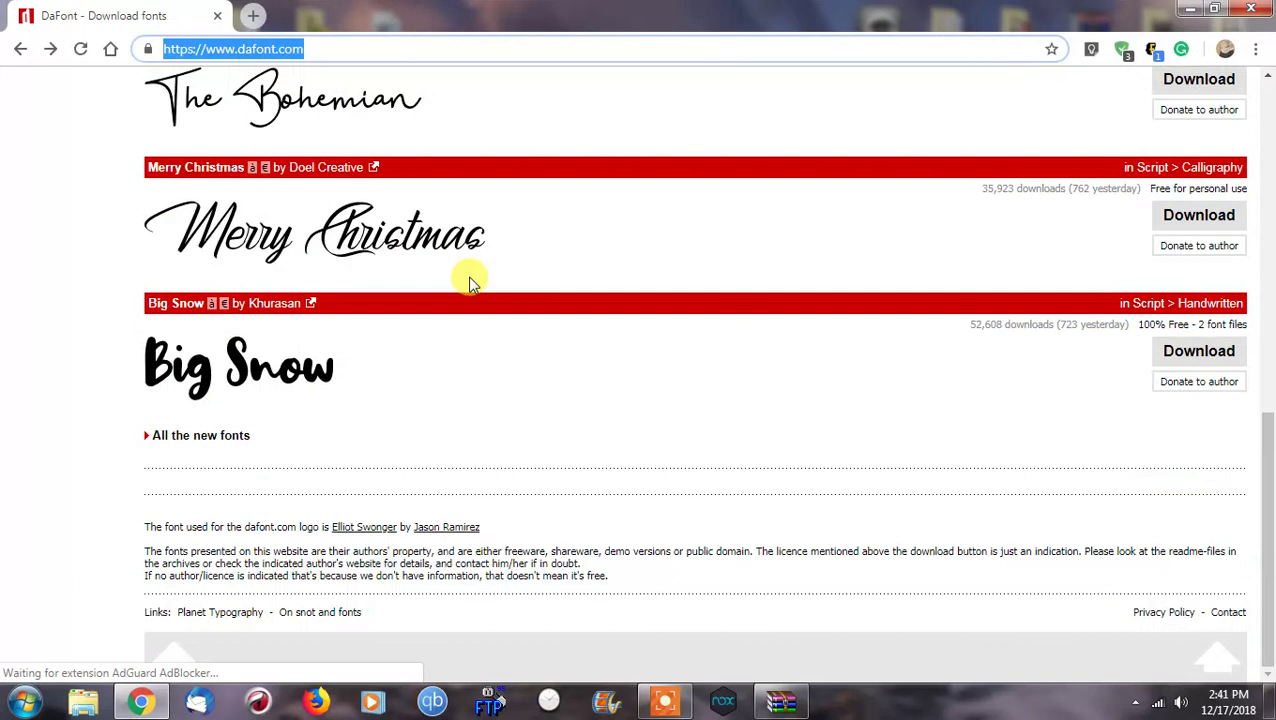
scroll(470, 280, "up", 7)
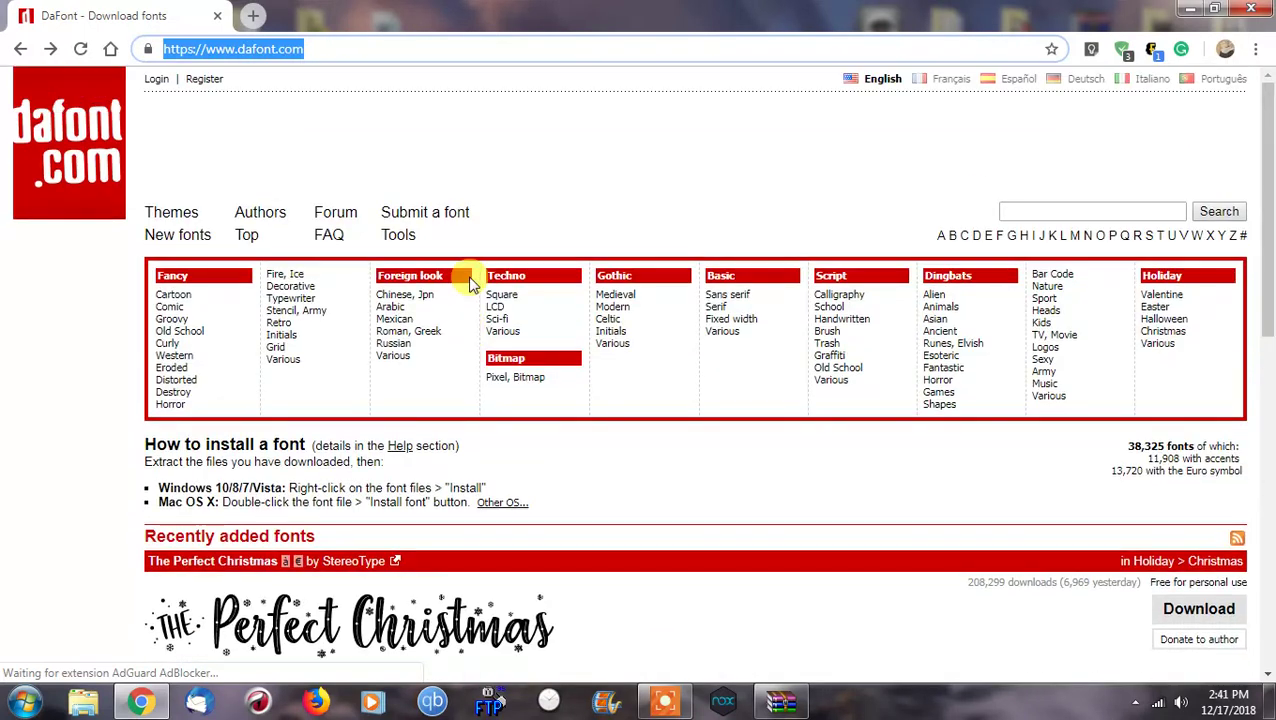
left_click(293, 280)
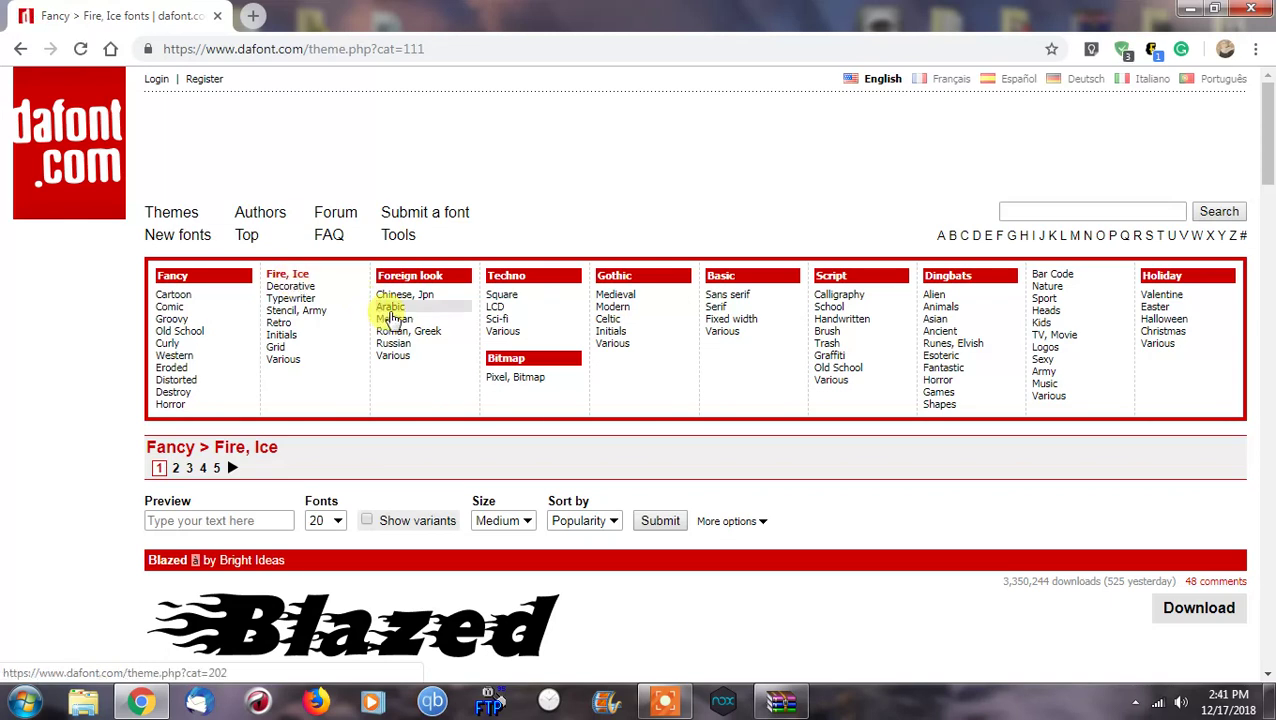
scroll(503, 443, "down", 3)
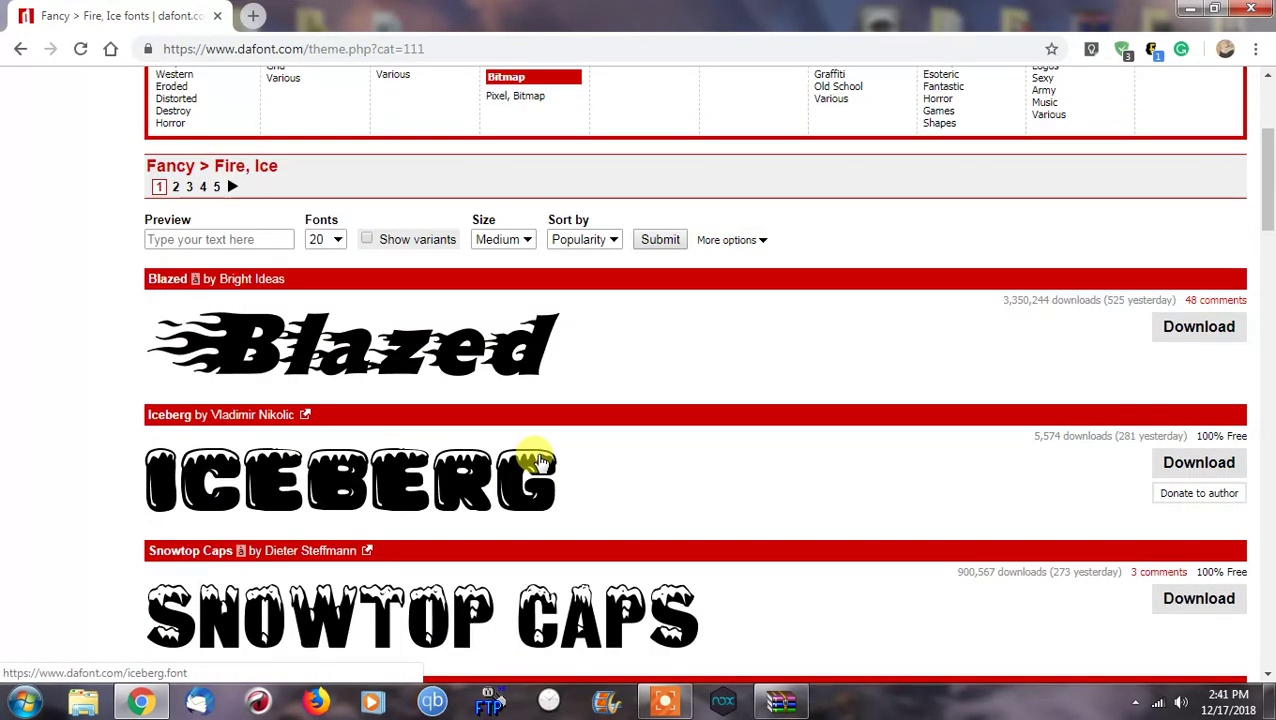
scroll(538, 460, "down", 2)
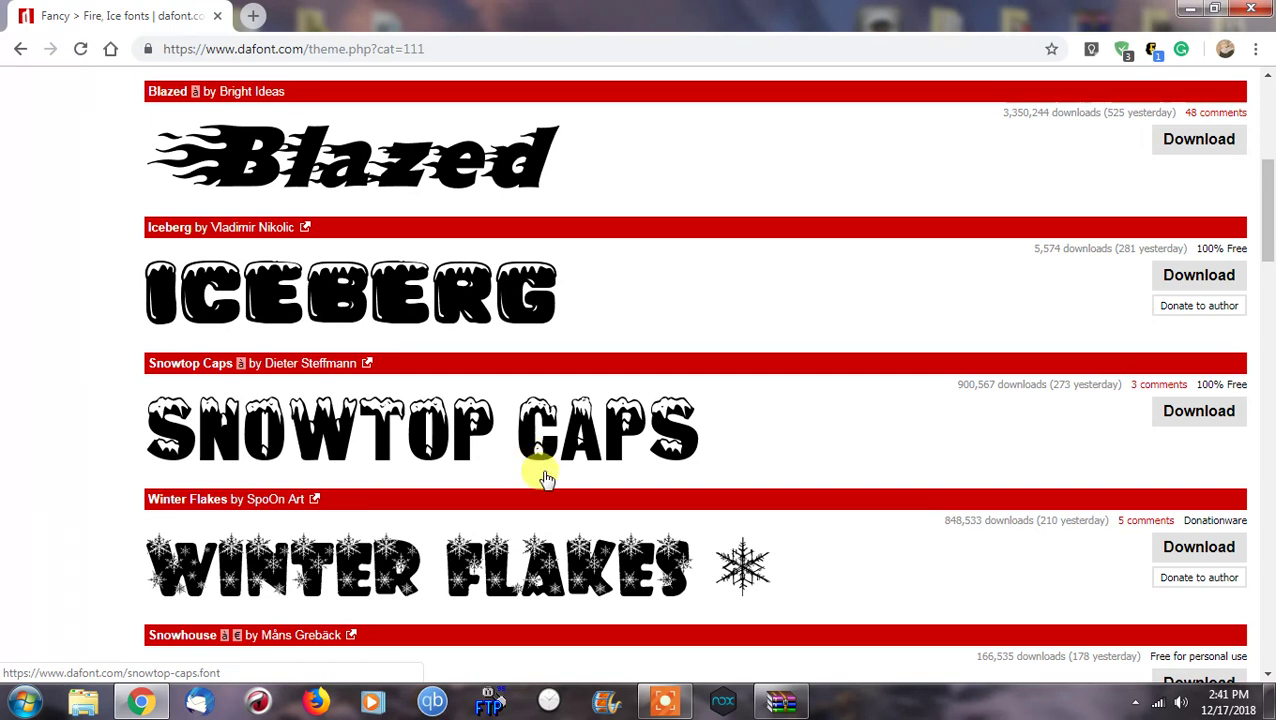
scroll(714, 572, "up", 4)
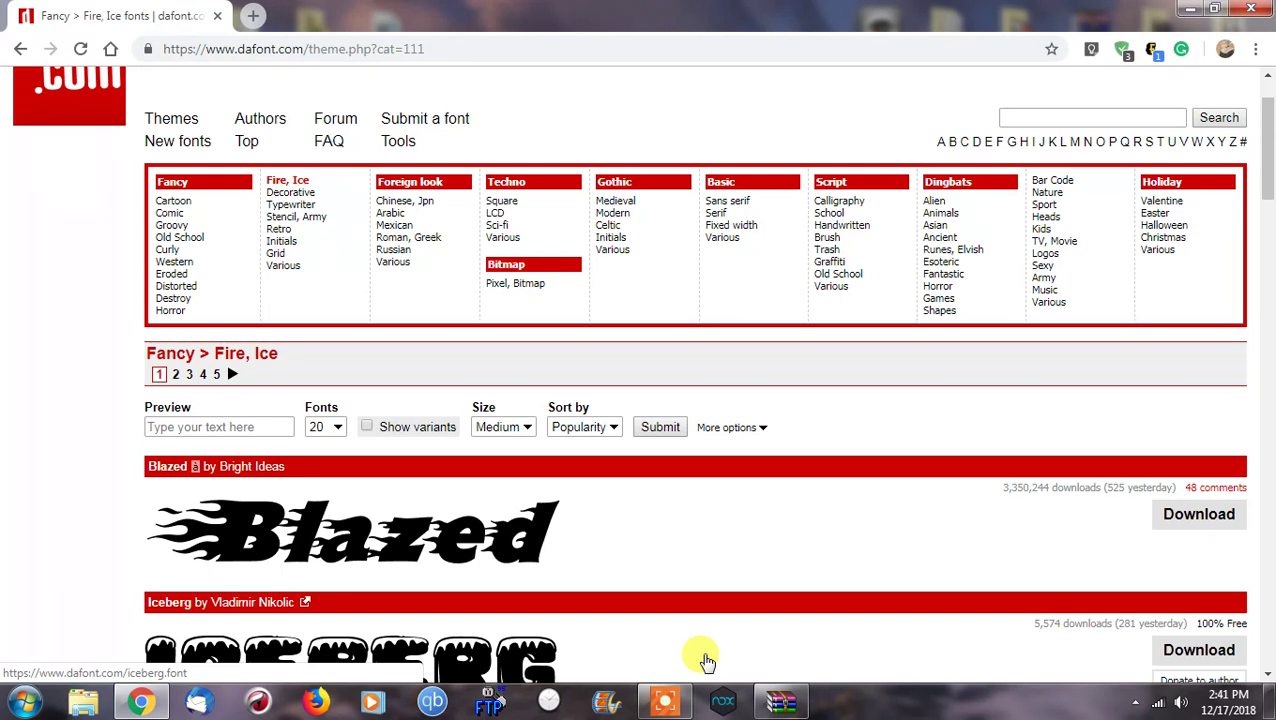
scroll(690, 555, "up", 1)
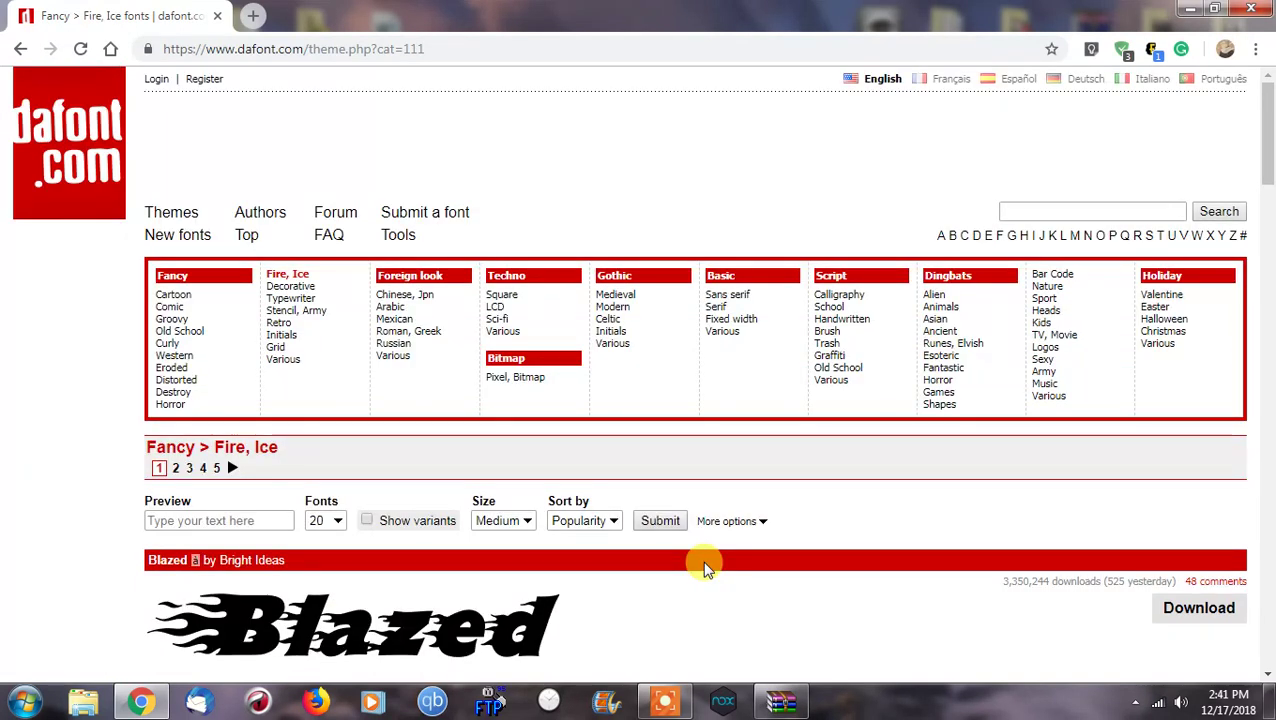